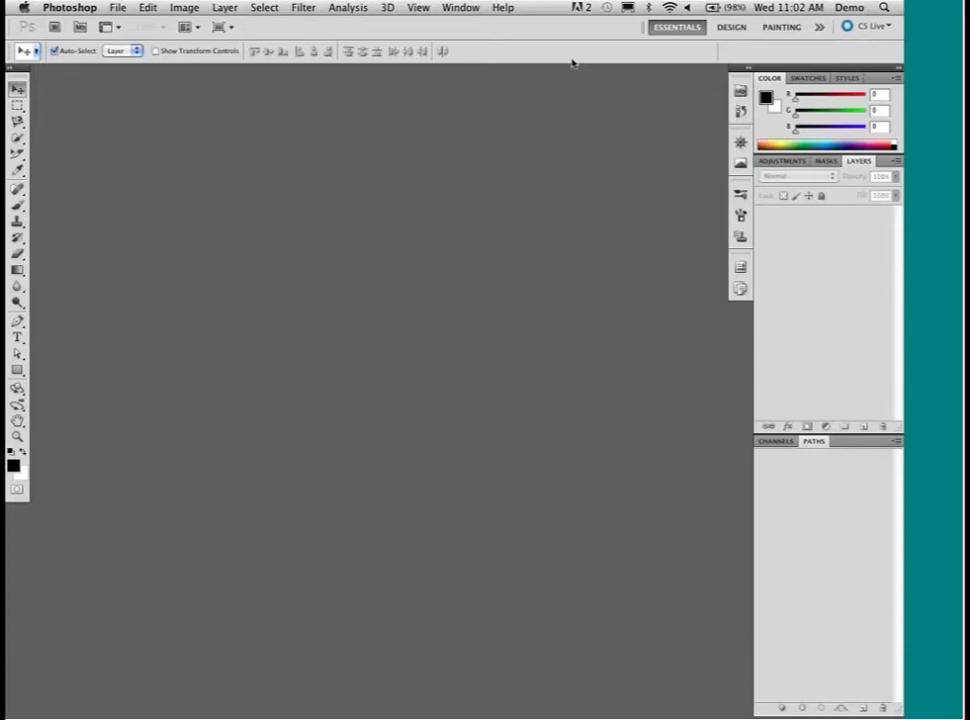
click(739, 90)
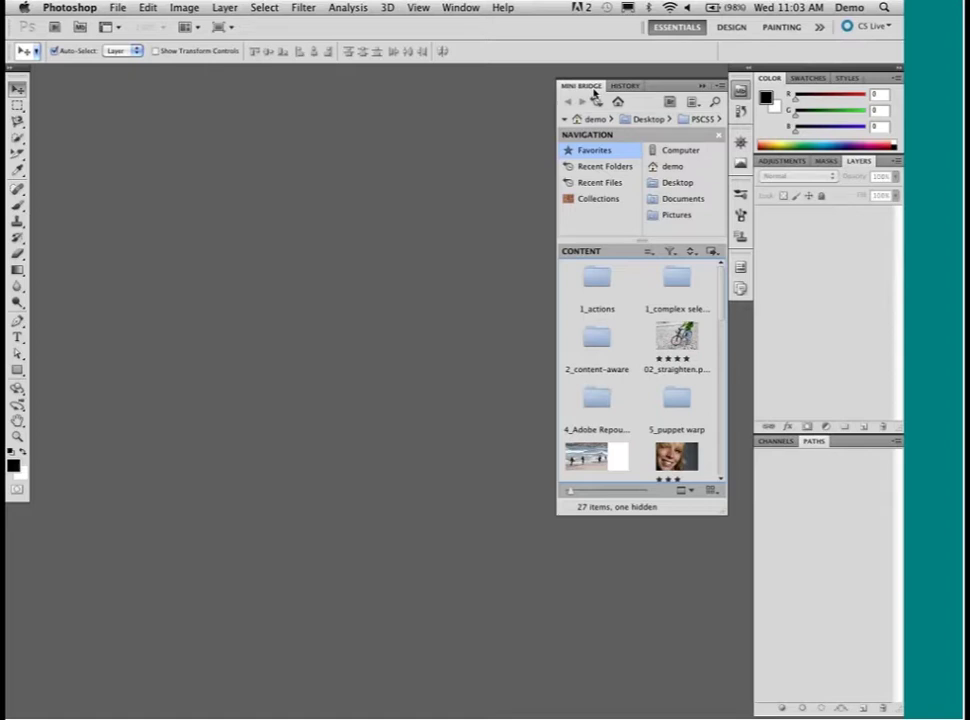
scroll(723, 317, down, 2)
scroll(723, 317, down, 3)
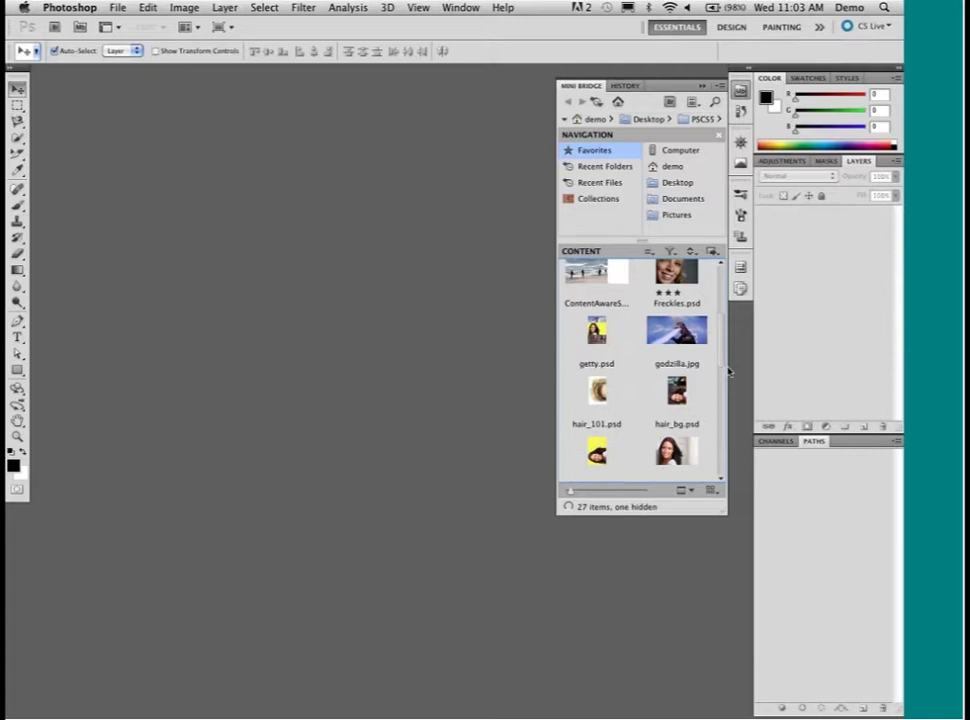
scroll(722, 415, down, 3)
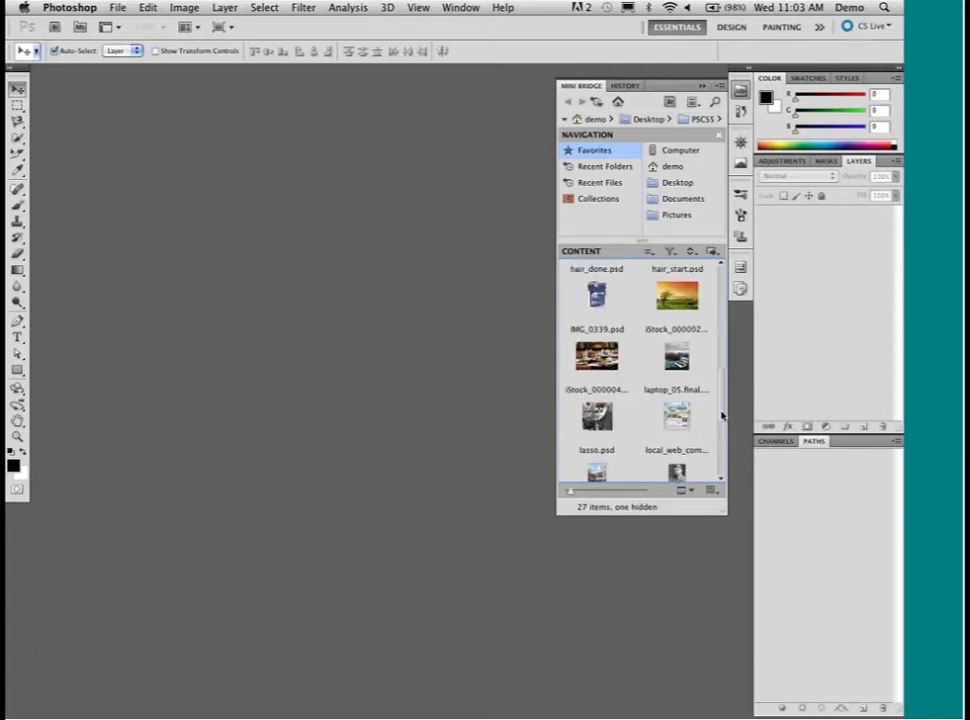
click(597, 370)
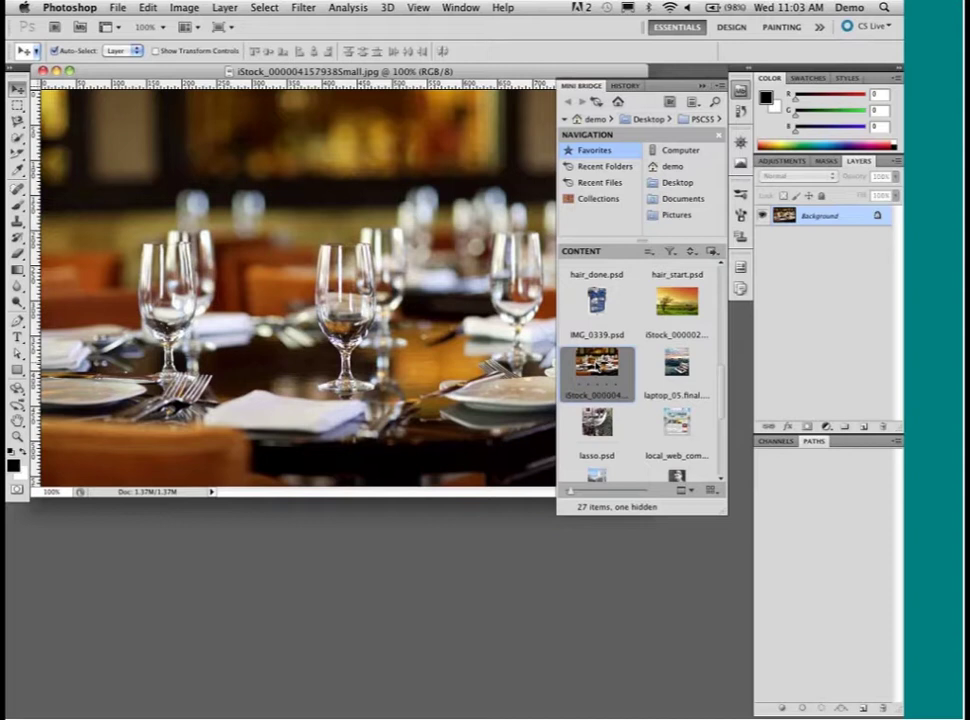
click(680, 304)
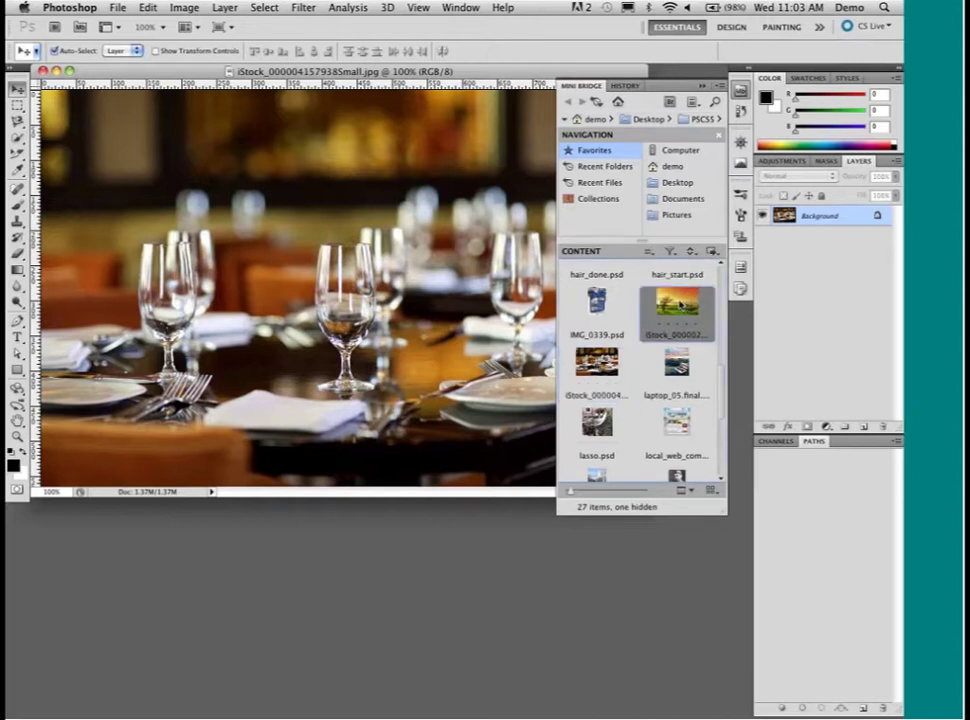
drag(678, 305, 262, 253)
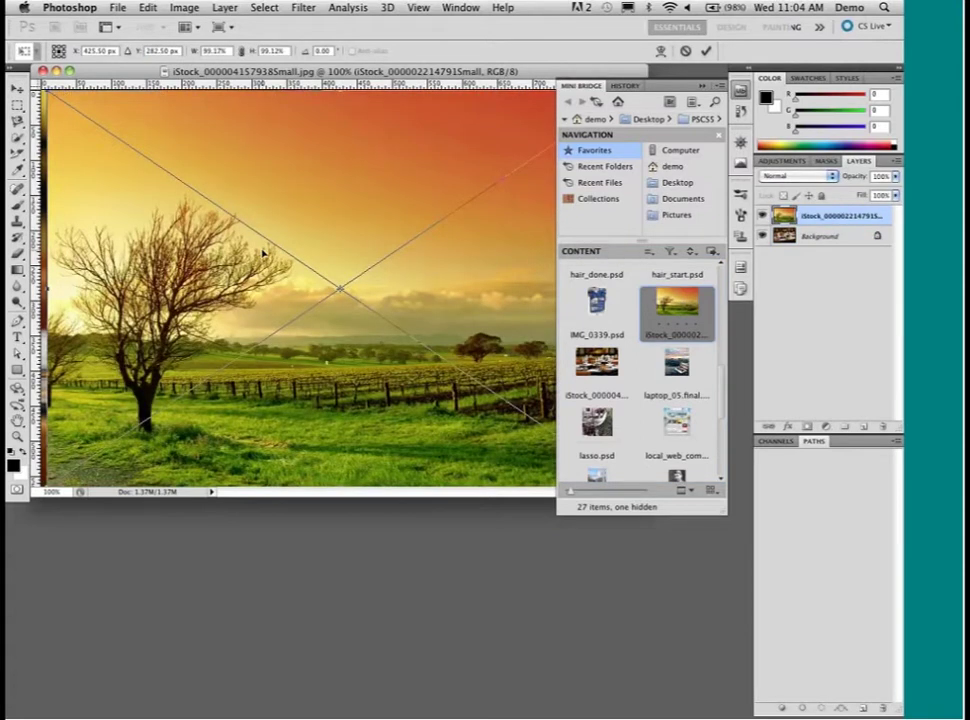
drag(203, 215, 257, 272)
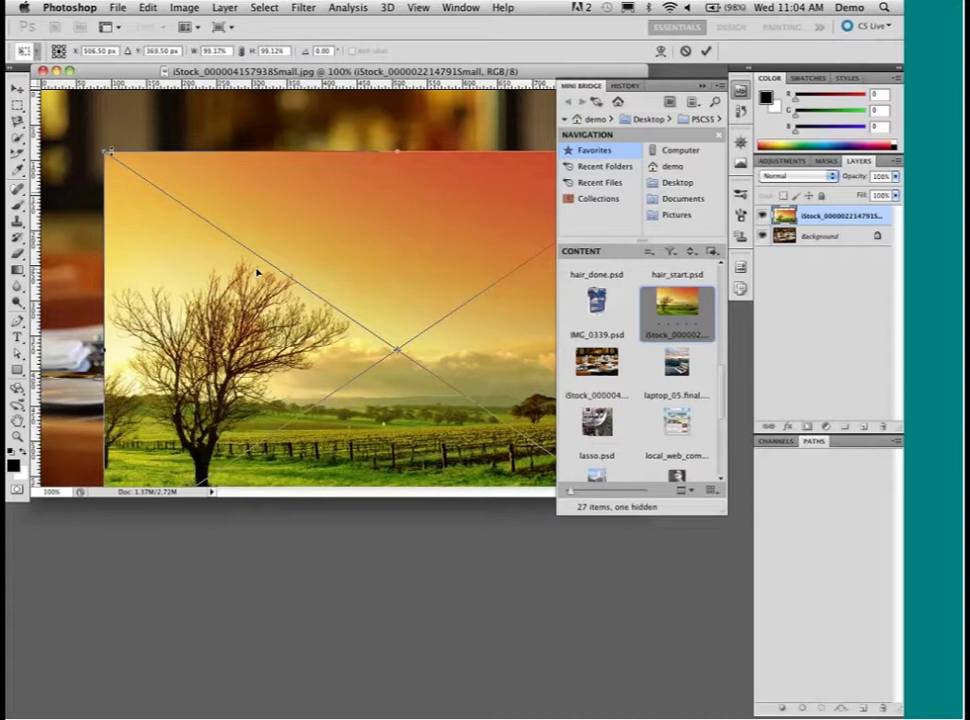
drag(257, 272, 299, 260)
key(Return)
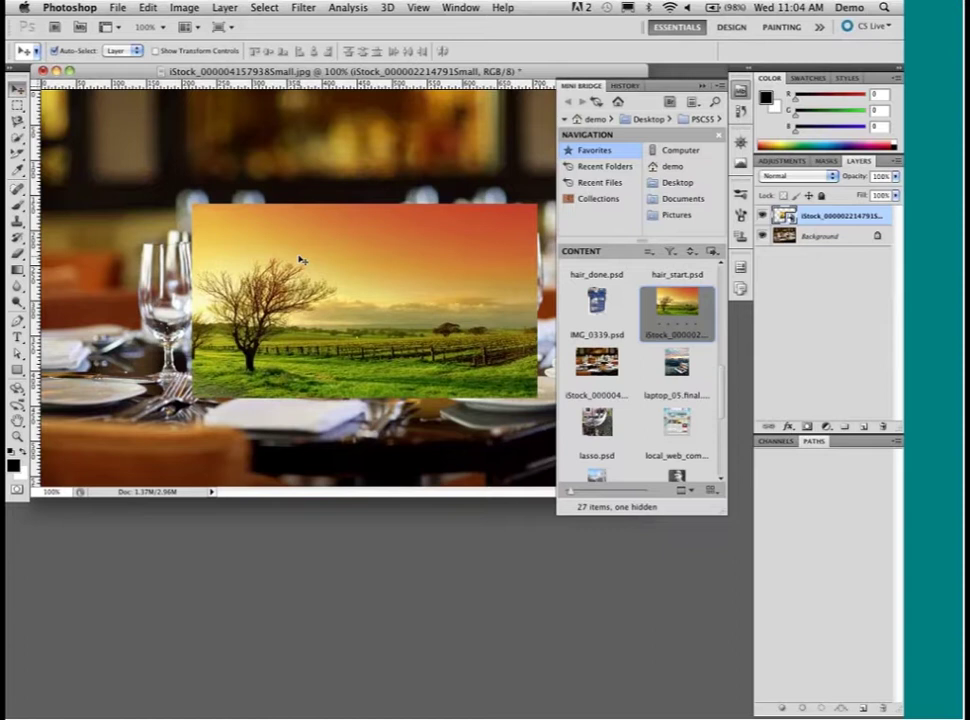
drag(300, 260, 347, 229)
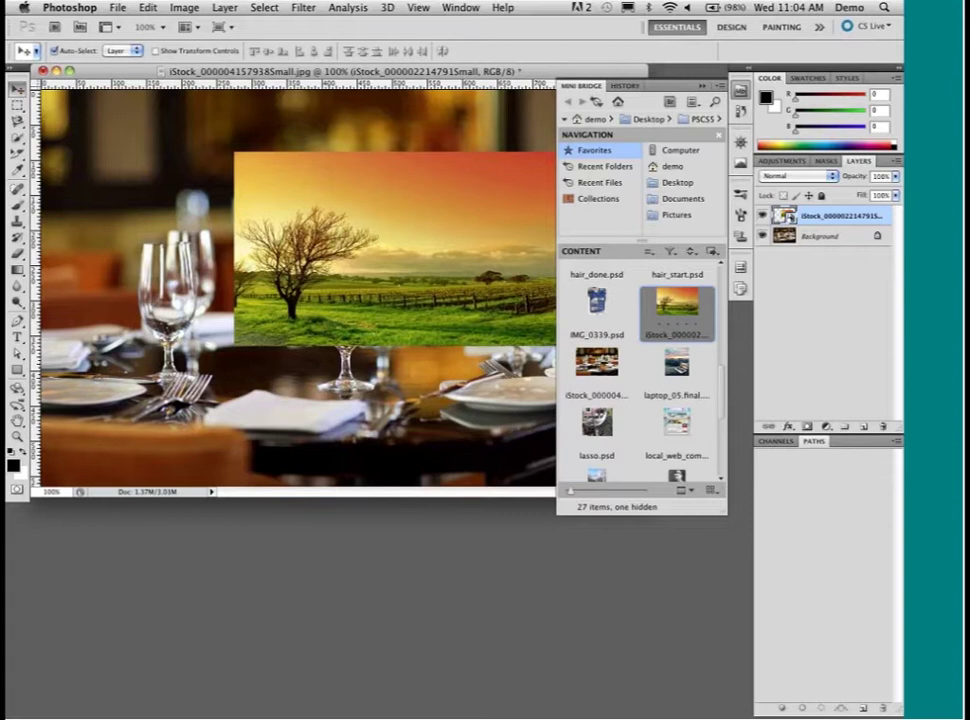
click(118, 8)
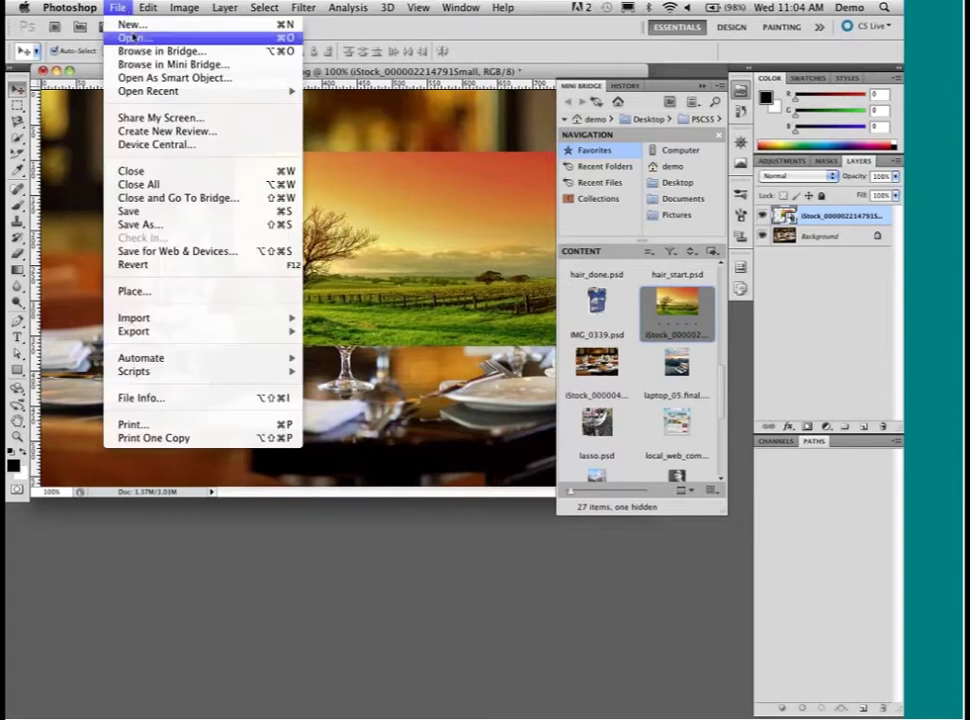
mouse_move(228, 358)
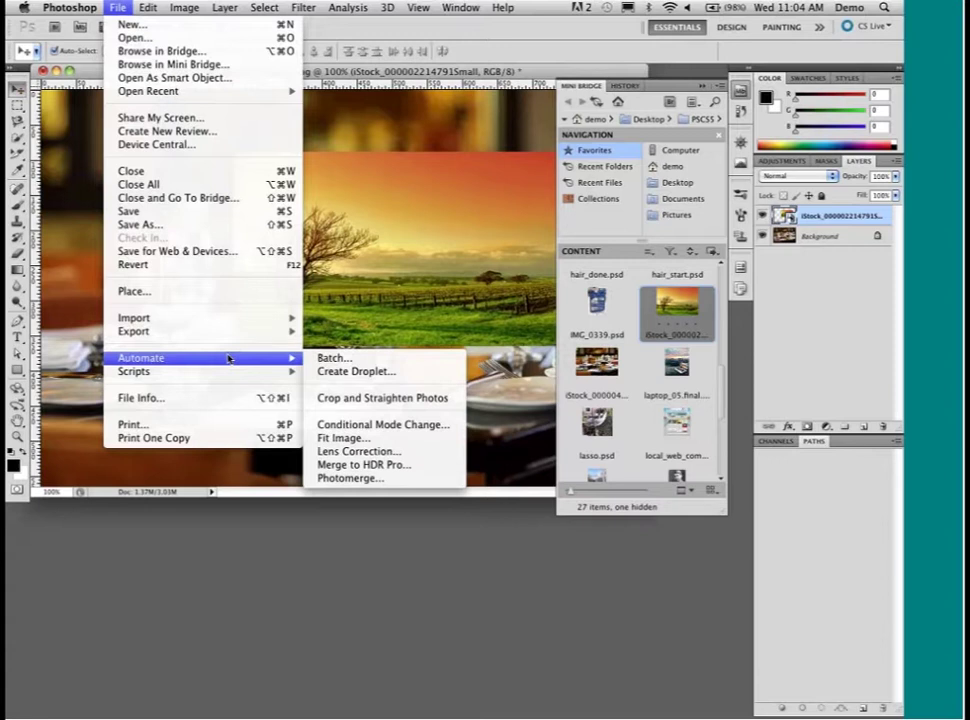
mouse_move(225, 322)
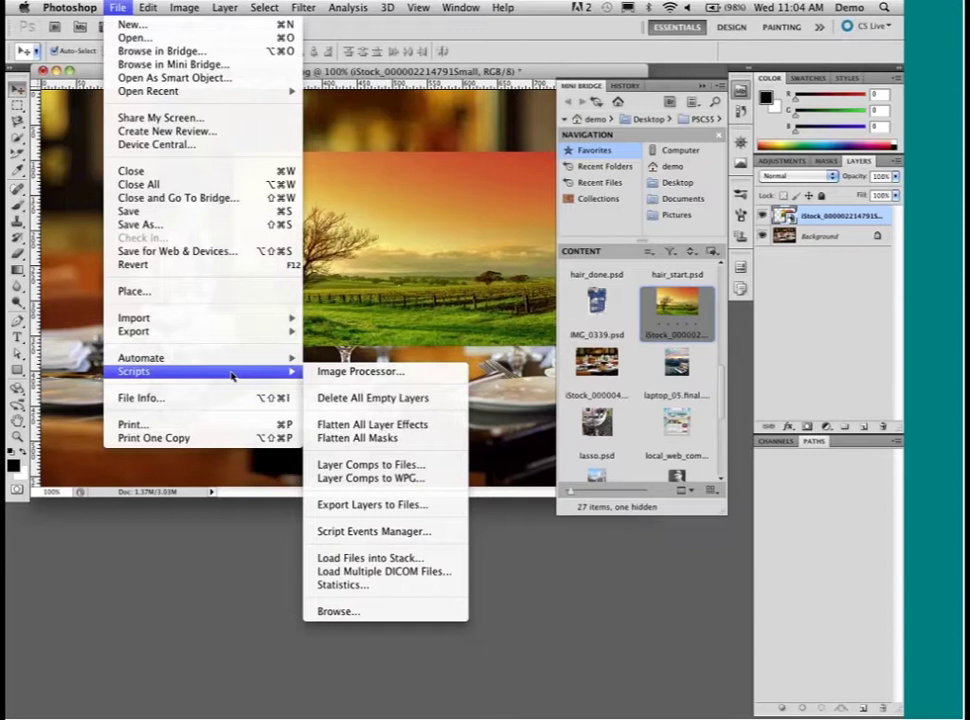
click(408, 507)
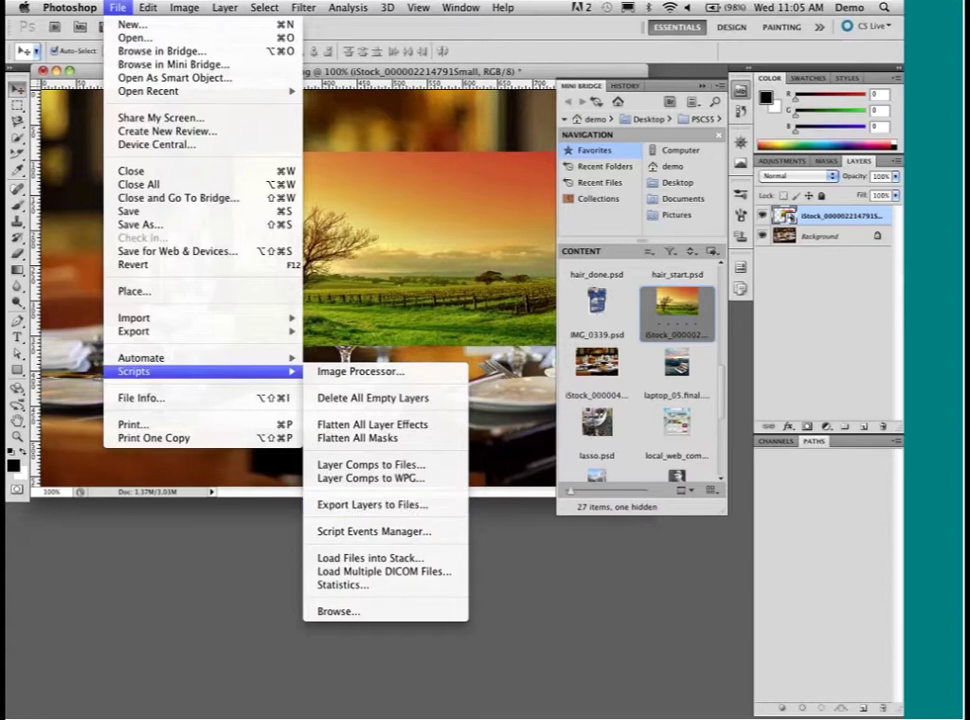
click(395, 297)
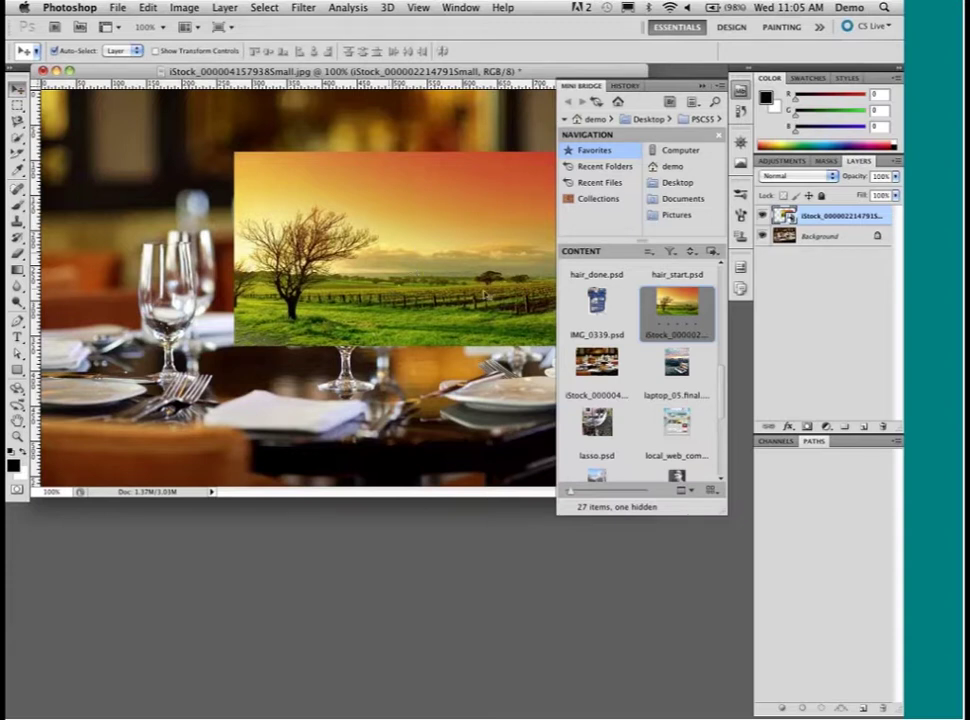
- Open boykicking.jpg from the 5_puppet warp folder in Mini Bridge and collapse Mini Bridge
drag(723, 386, 723, 287)
double_click(673, 401)
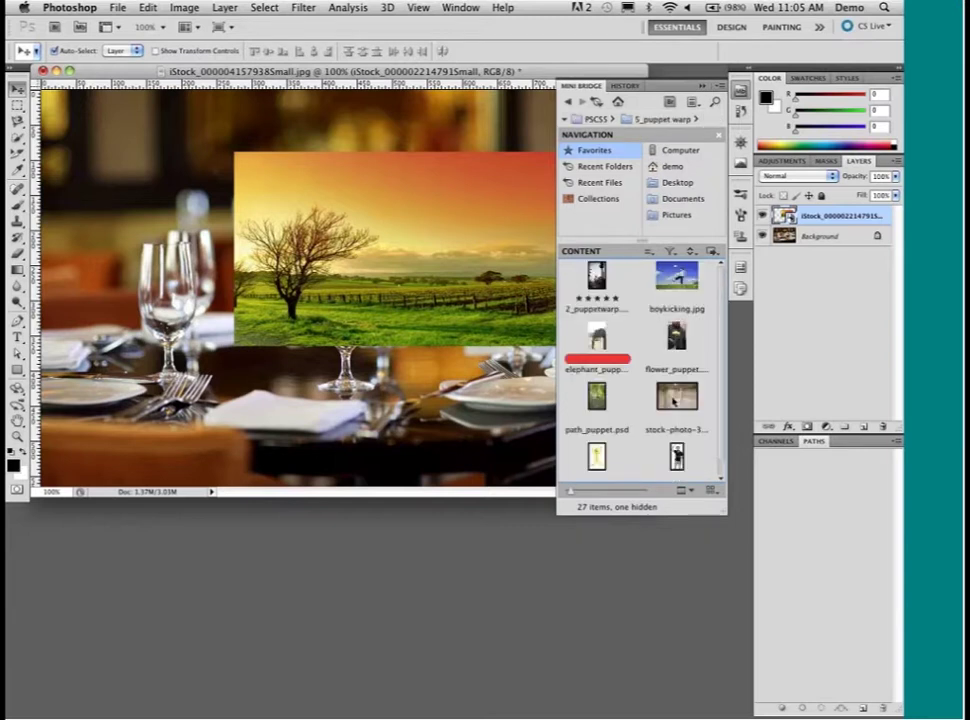
double_click(677, 278)
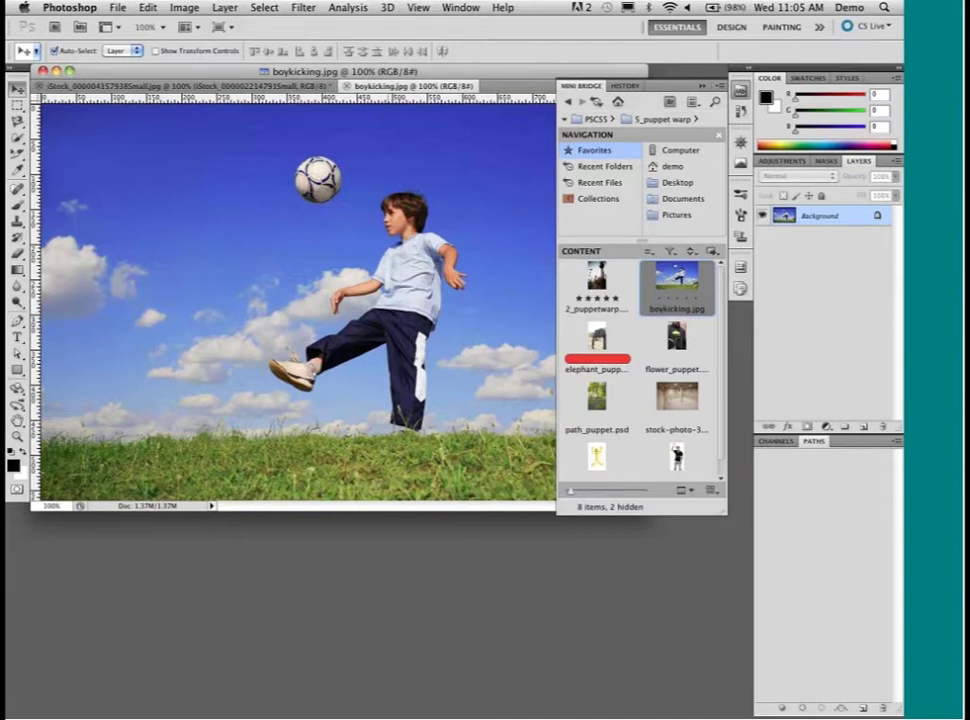
click(740, 91)
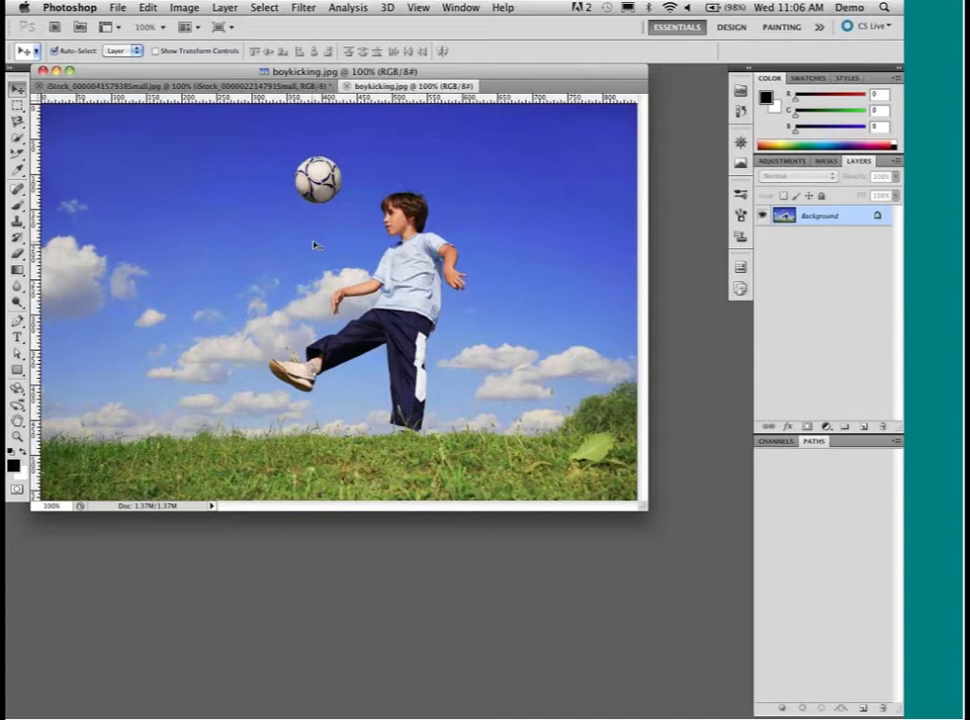
- Hide and restore the whole interface, and toggle only the panel docks off and on while keeping the toolbox and options visible
key(Tab)
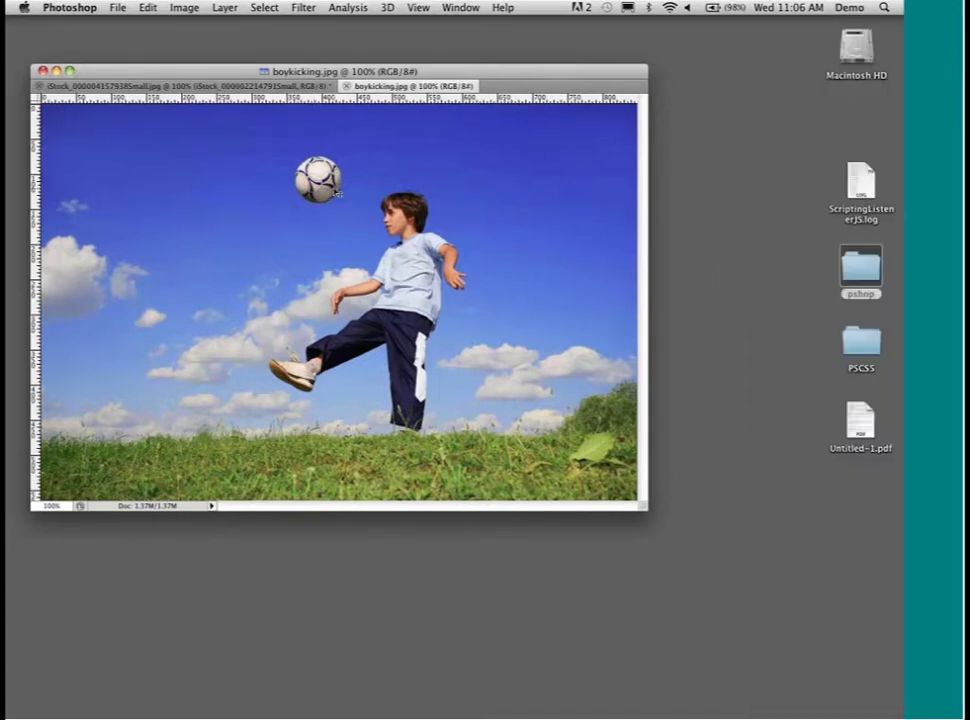
key(Tab)
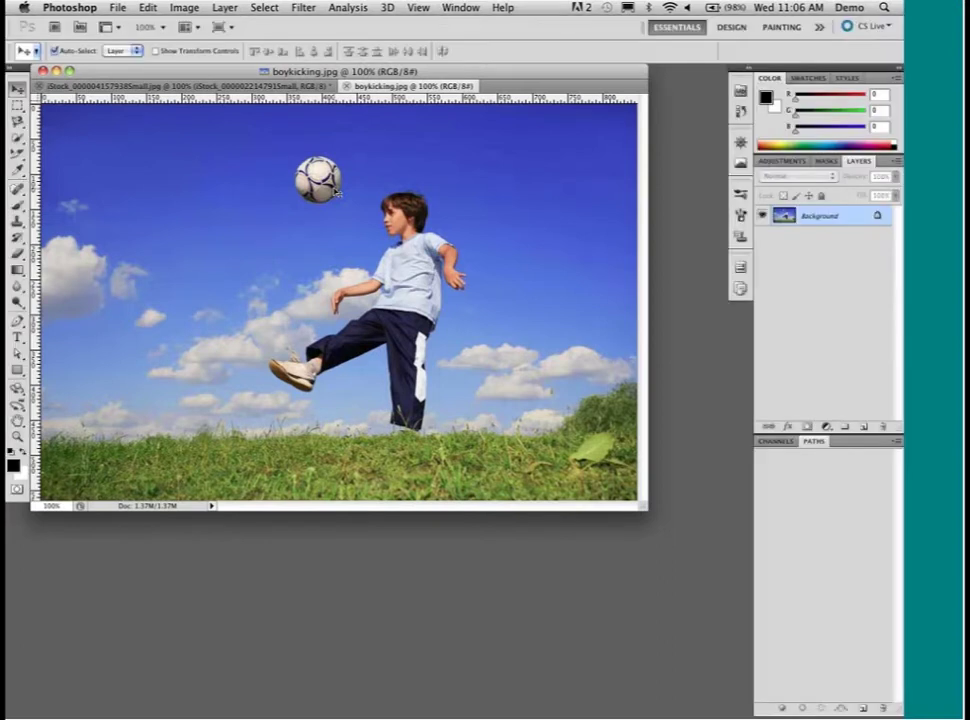
key(shift+Tab)
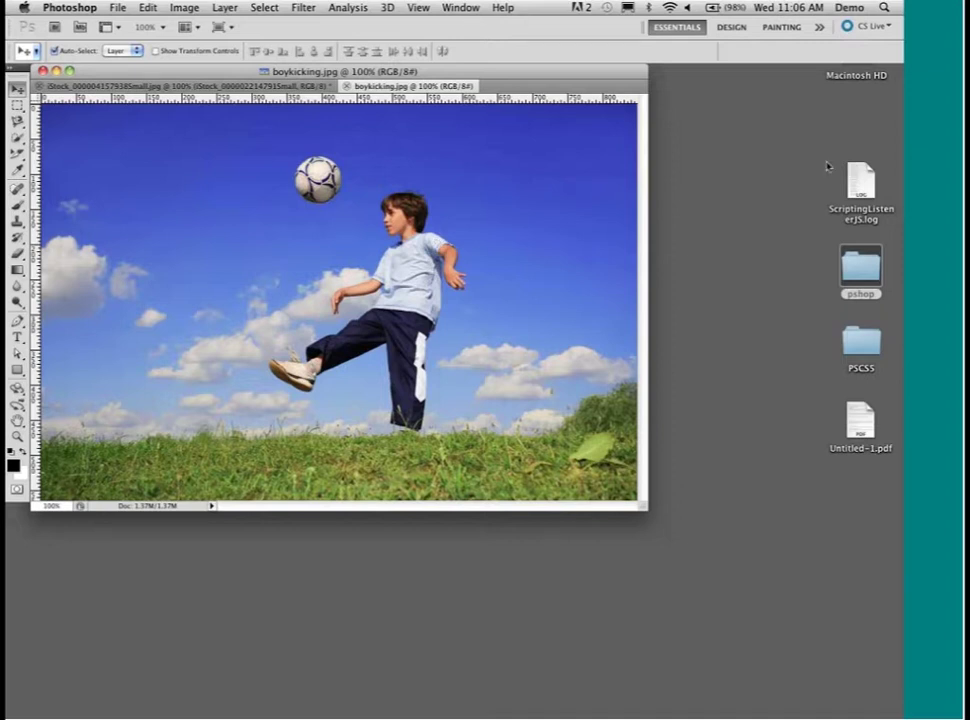
key(Tab)
key(Tab)
key(Tab)
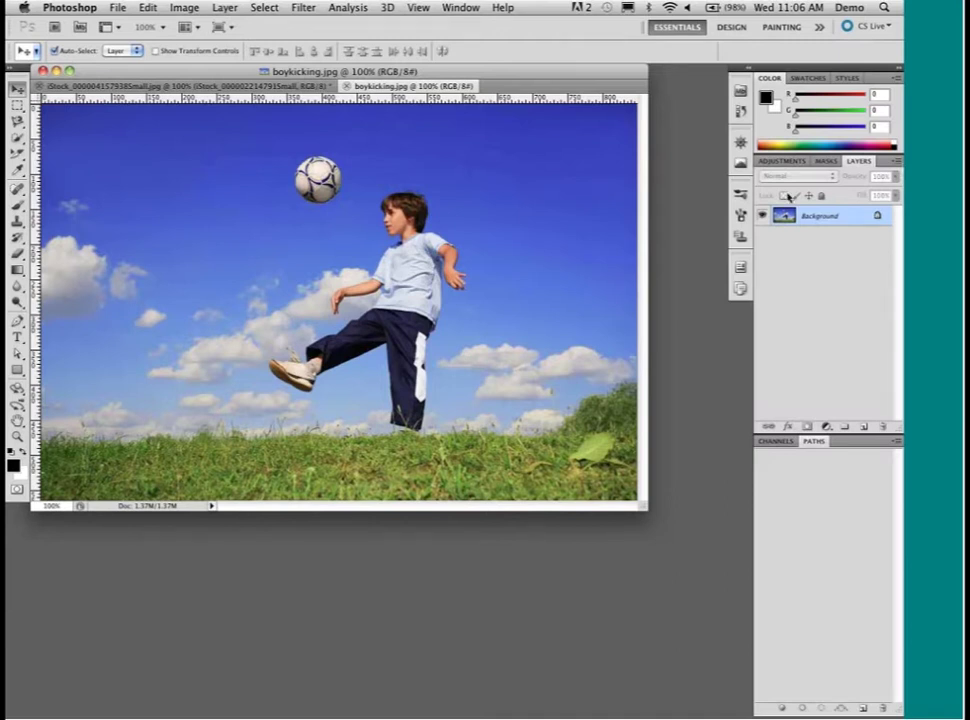
key(shift+Tab)
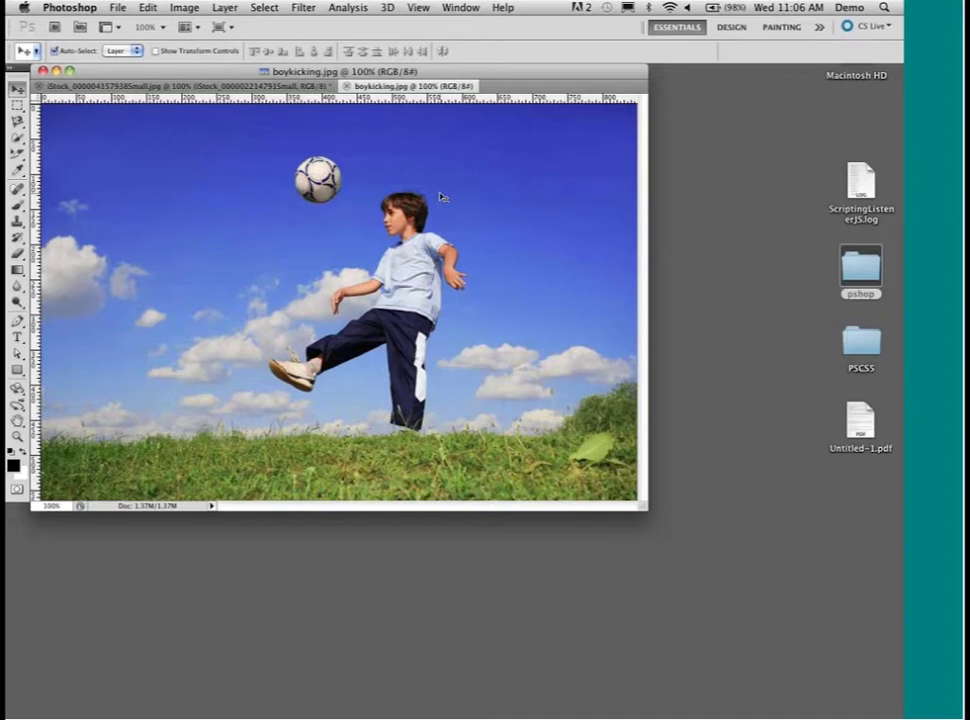
key(shift+Tab)
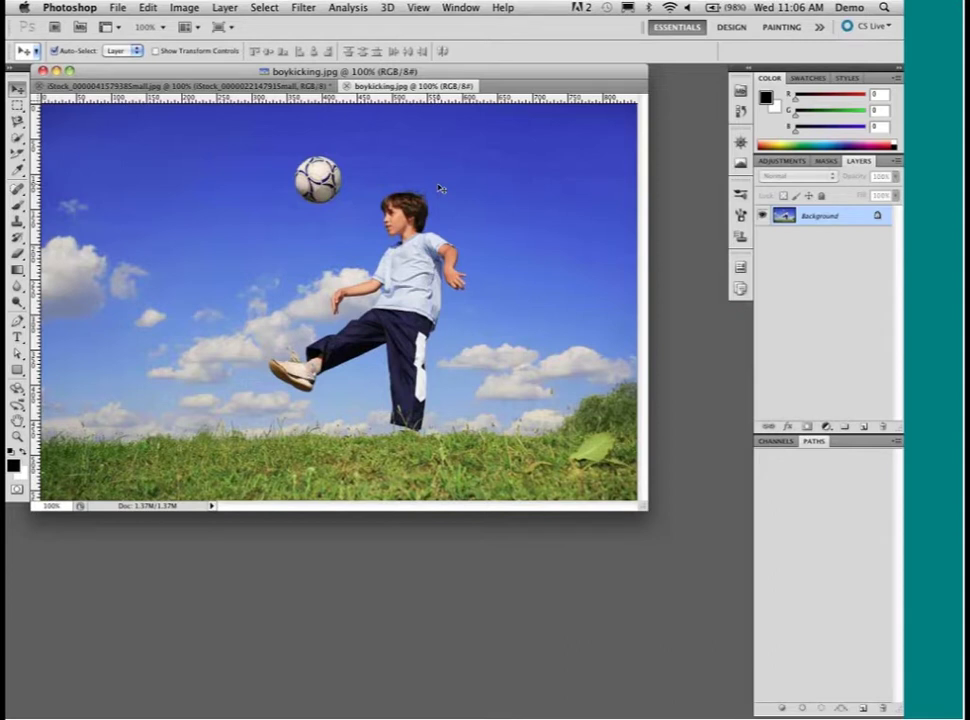
- Hide all panels, show only the panel docks without the toolbox, and restore the complete interface
key(Tab)
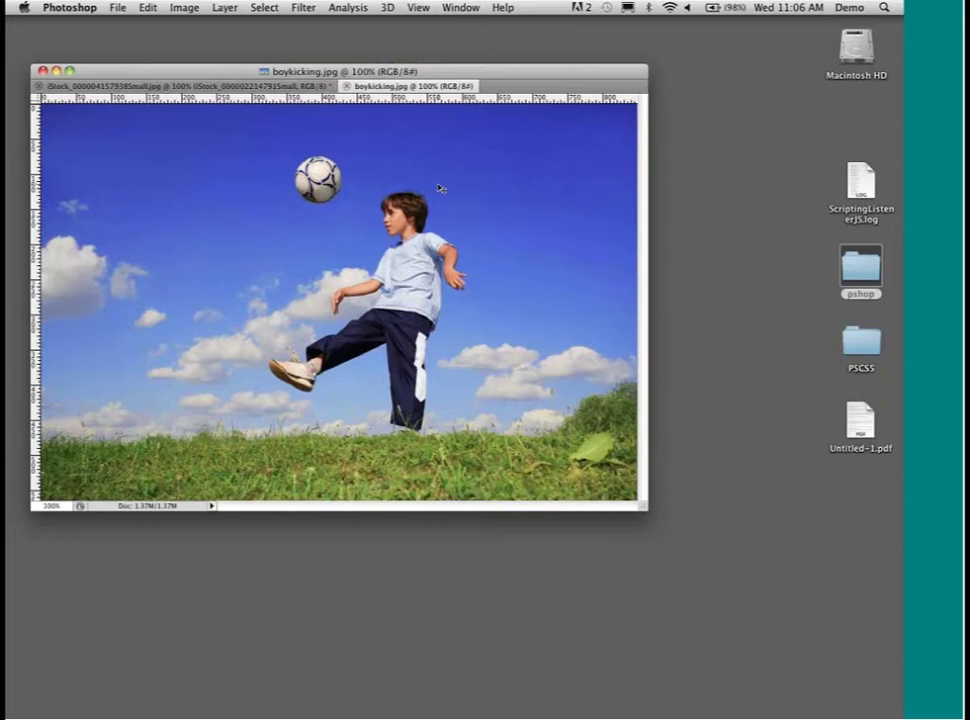
key(shift+Tab)
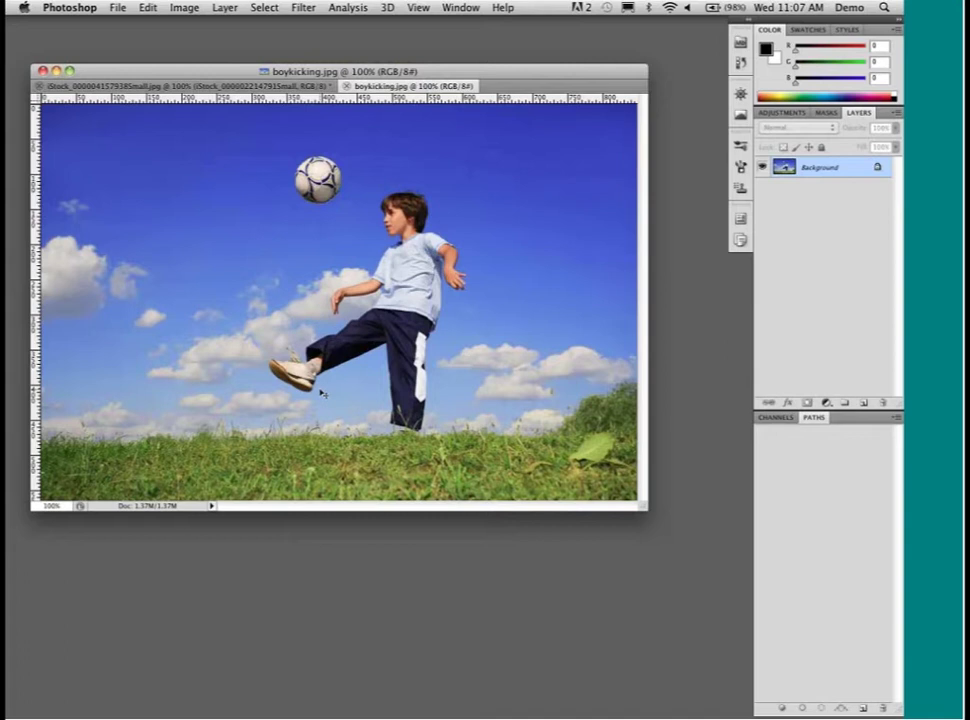
key(Tab)
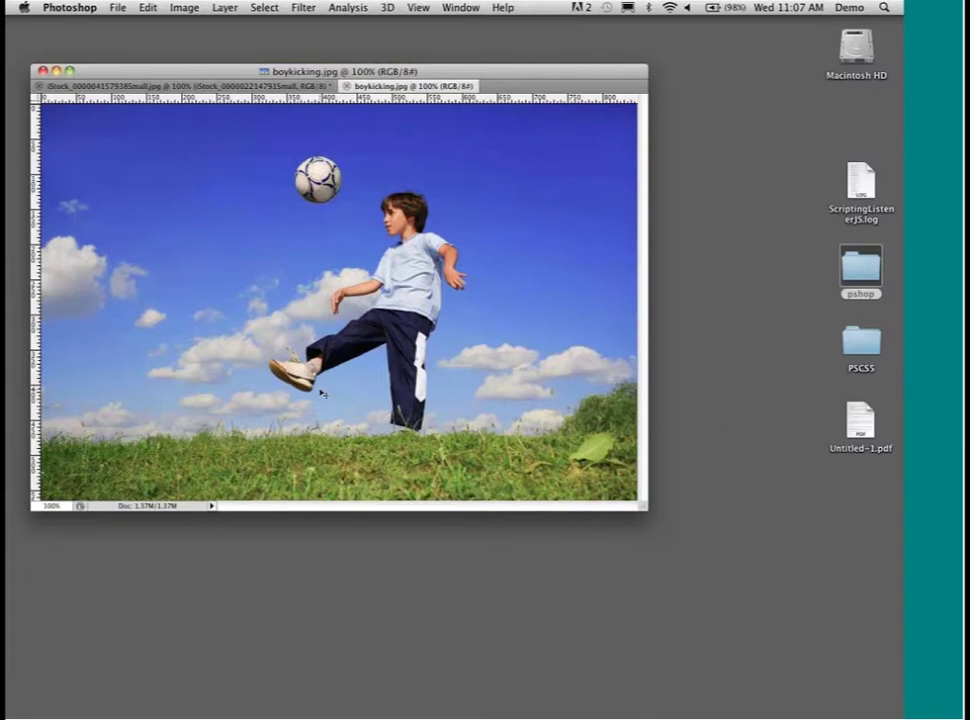
key(Tab)
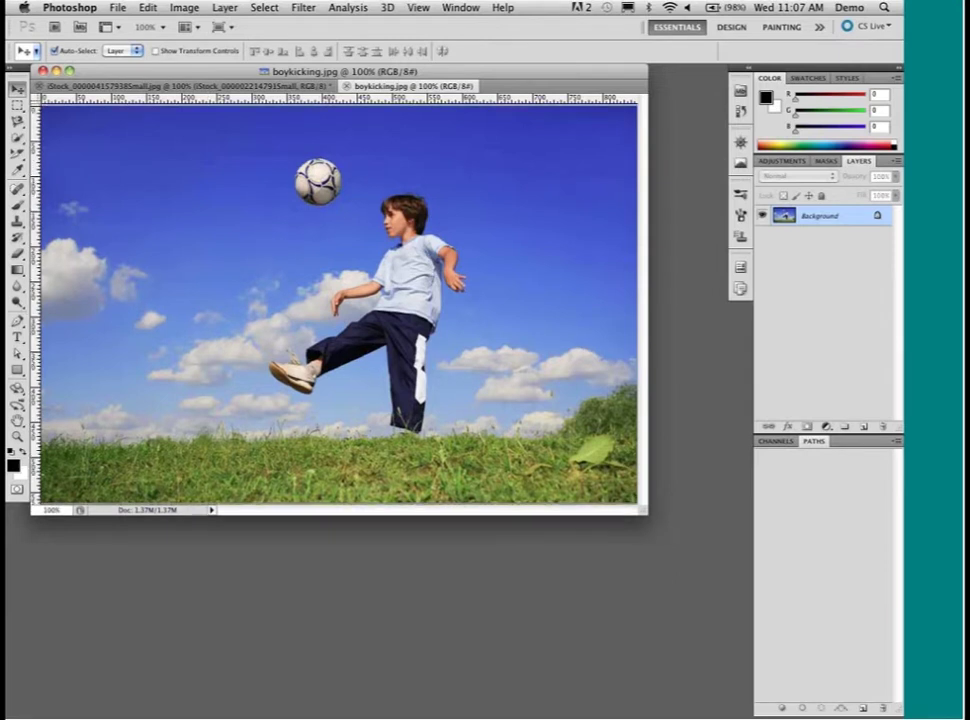
- Enlarge the boykicking.jpg window beyond the image edges and zoom in to 300%
drag(646, 513, 716, 627)
drag(607, 519, 667, 565)
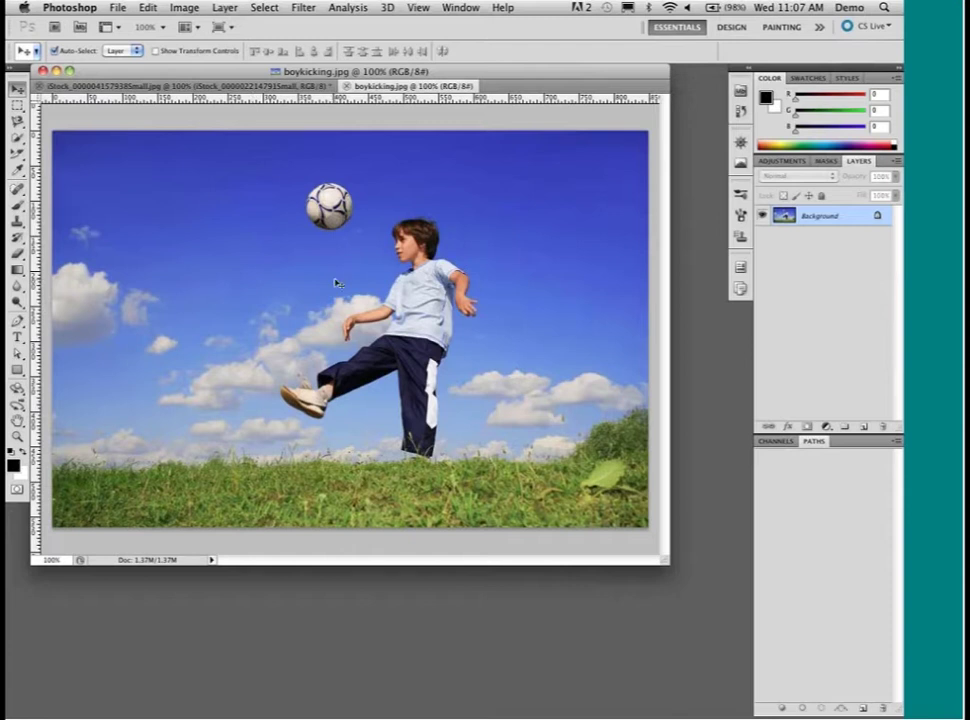
key(super+plus)
key(super+plus)
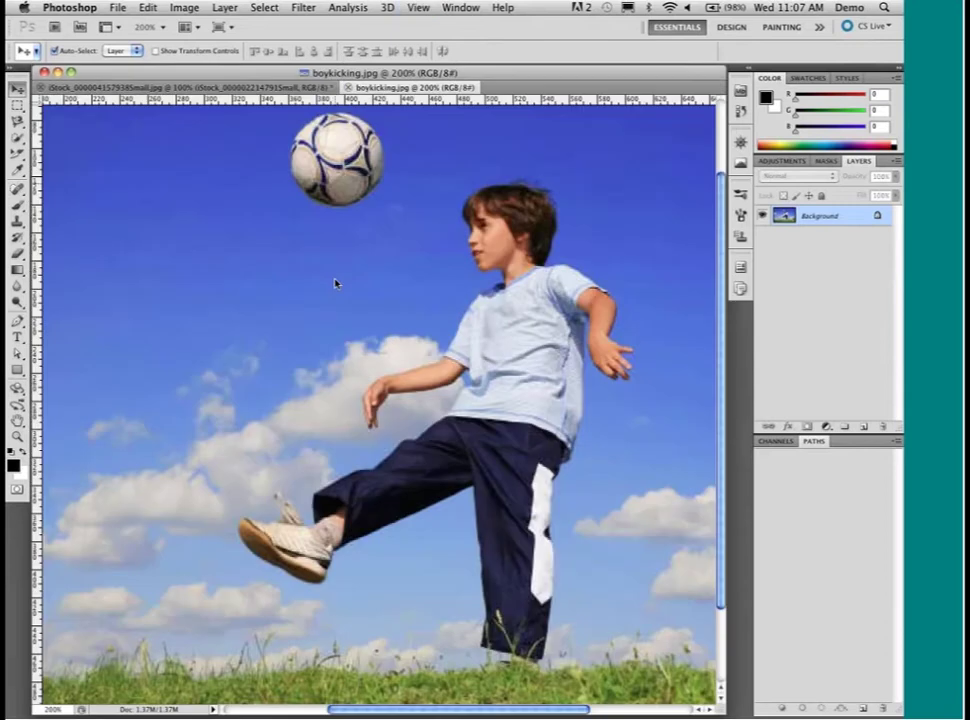
key(super+plus)
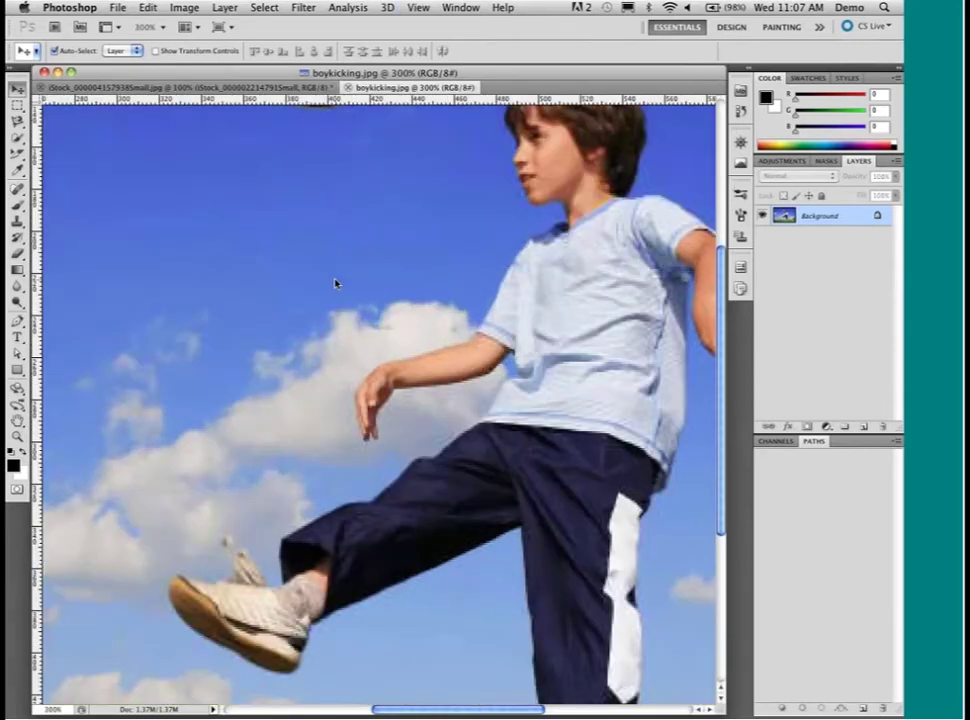
- Zoom the boy photo out to 66.7%, return it to 100%, and zoom in to 200%
key(super+minus)
key(super+minus)
key(super+minus)
key(super+minus)
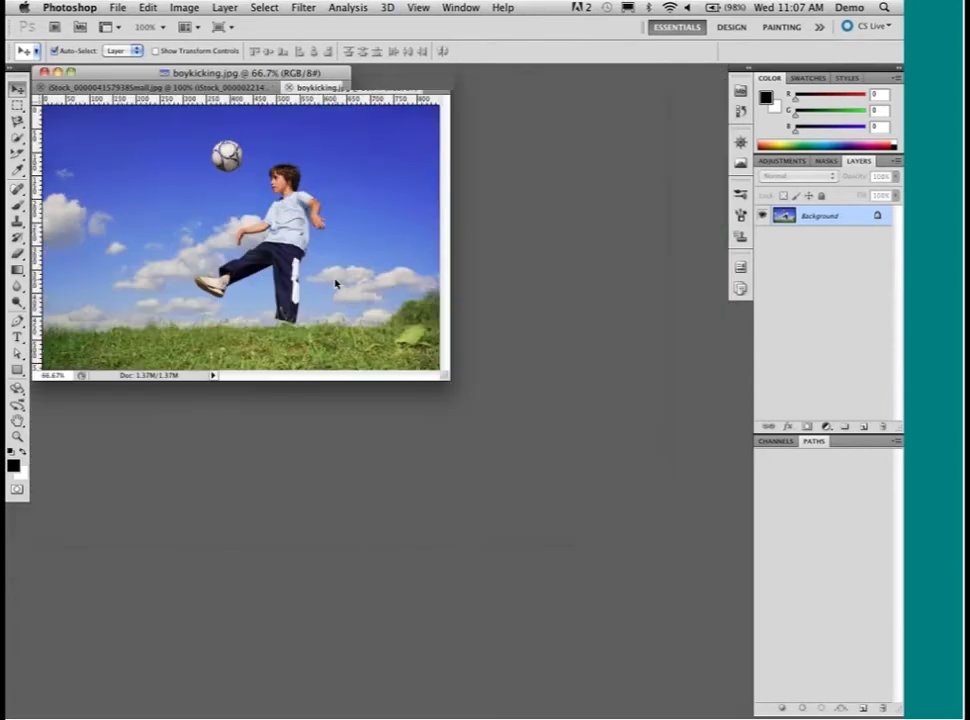
key(super+plus)
key(super+plus)
key(super+plus)
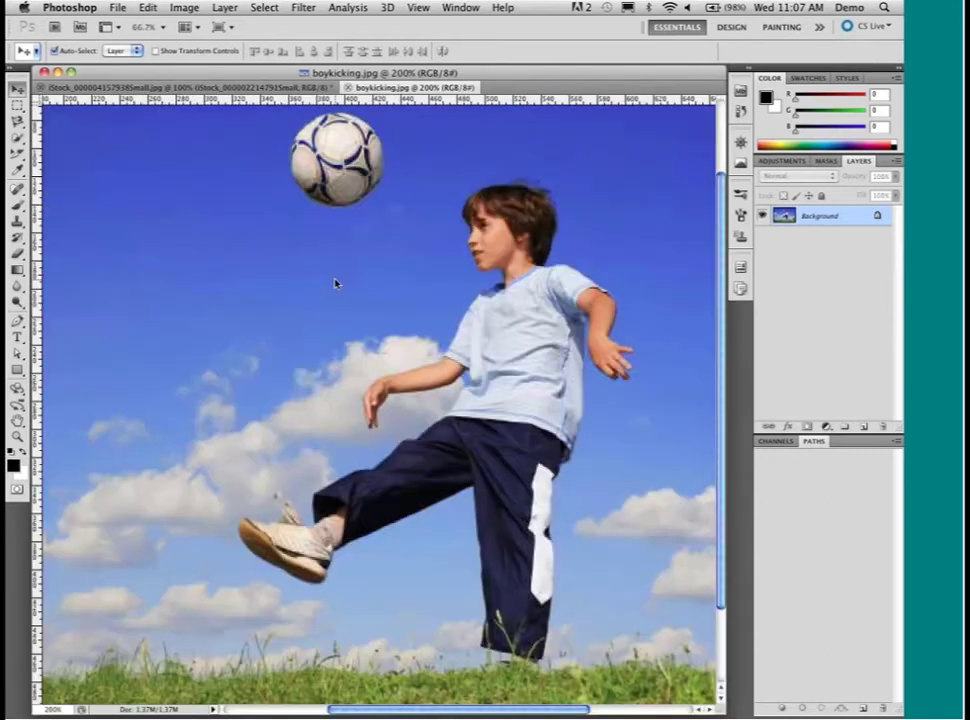
key(super+minus)
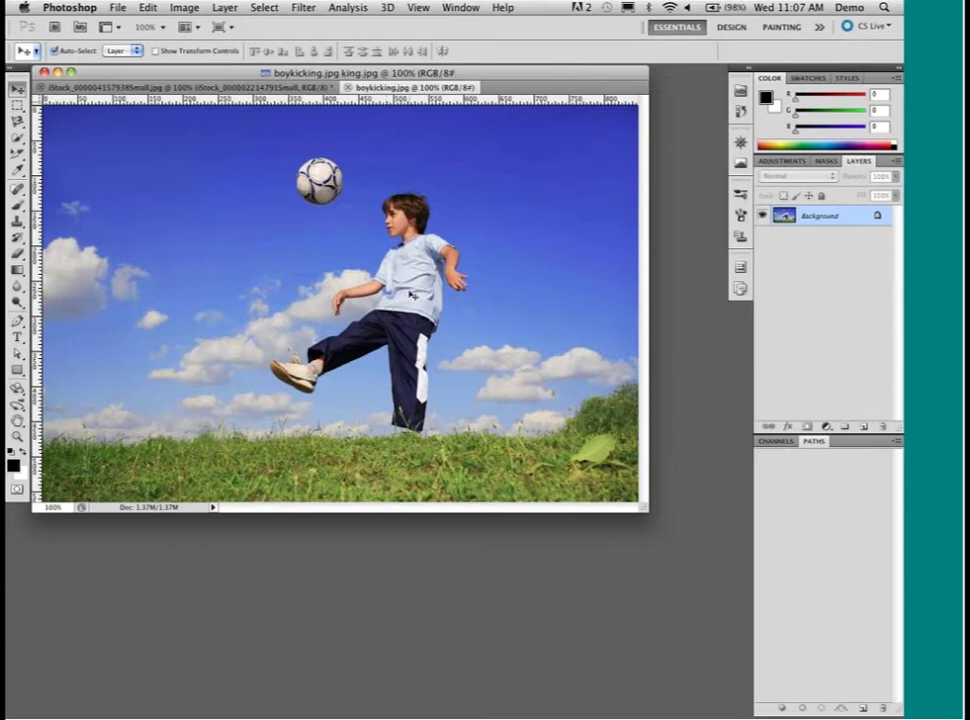
scroll(407, 297, up, 1)
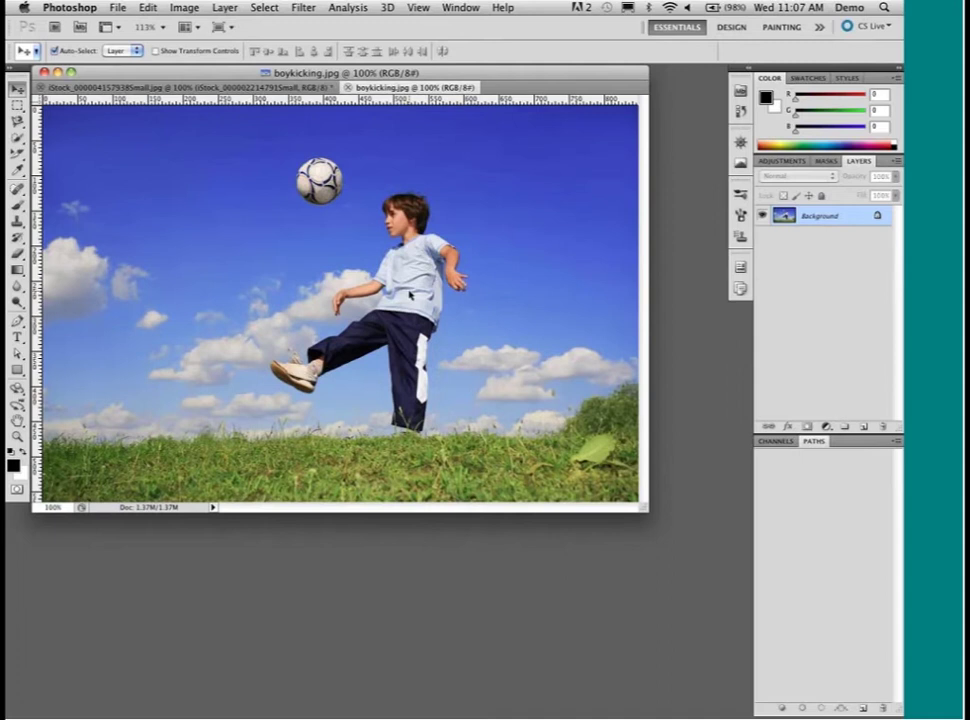
scroll(410, 295, up, 3)
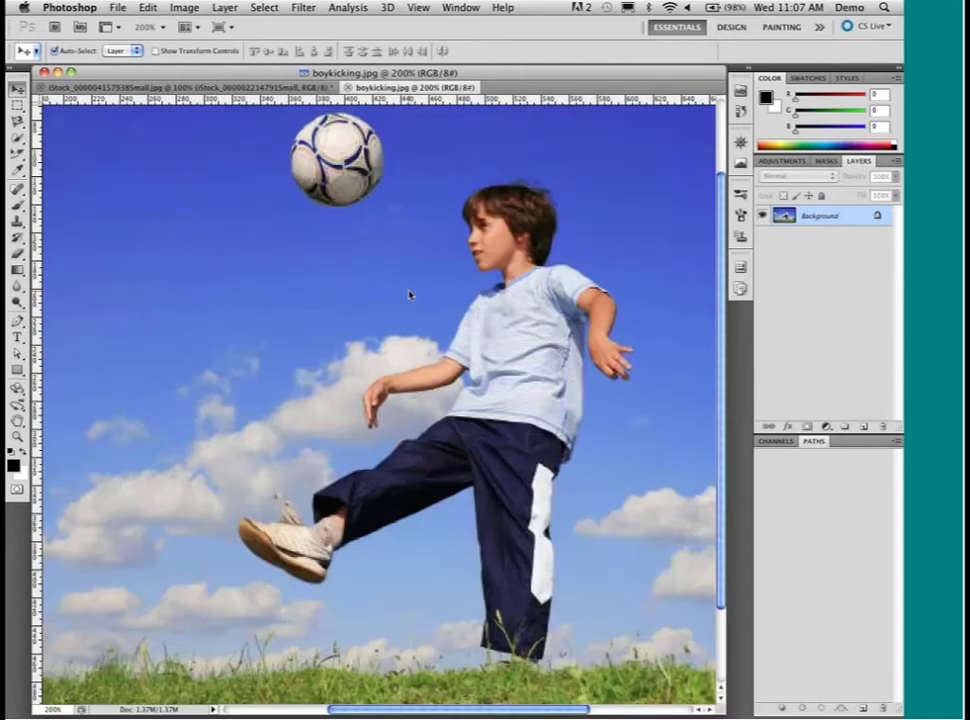
- Zoom the boy photo out to 50%, back to 100%, out to 66.7%, and return it to 100%
scroll(410, 295, down, 2)
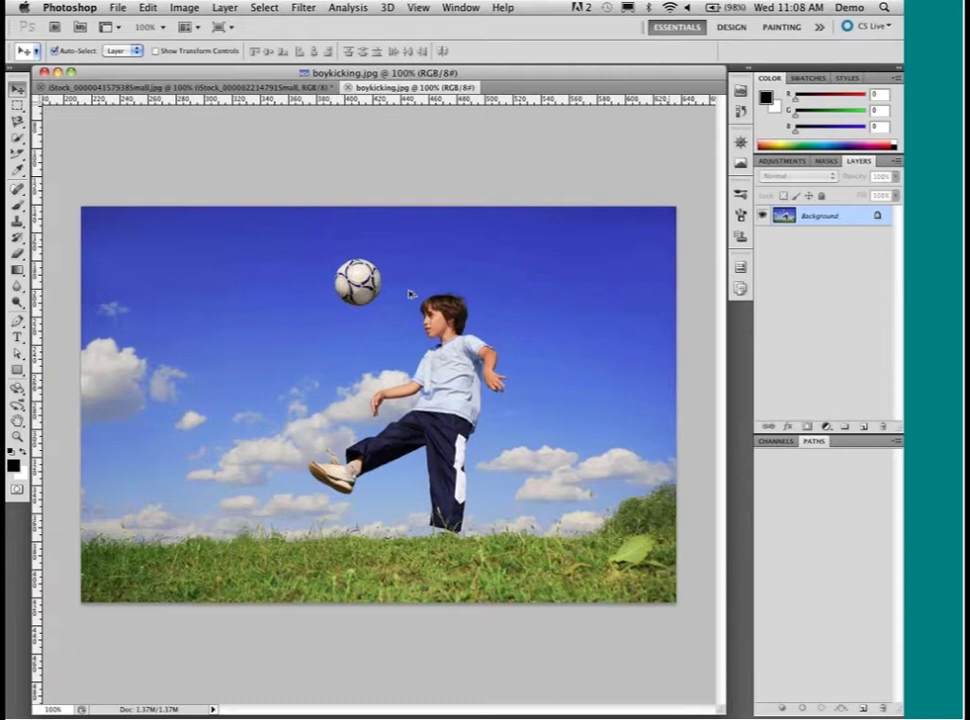
key(super+minus)
key(super+minus)
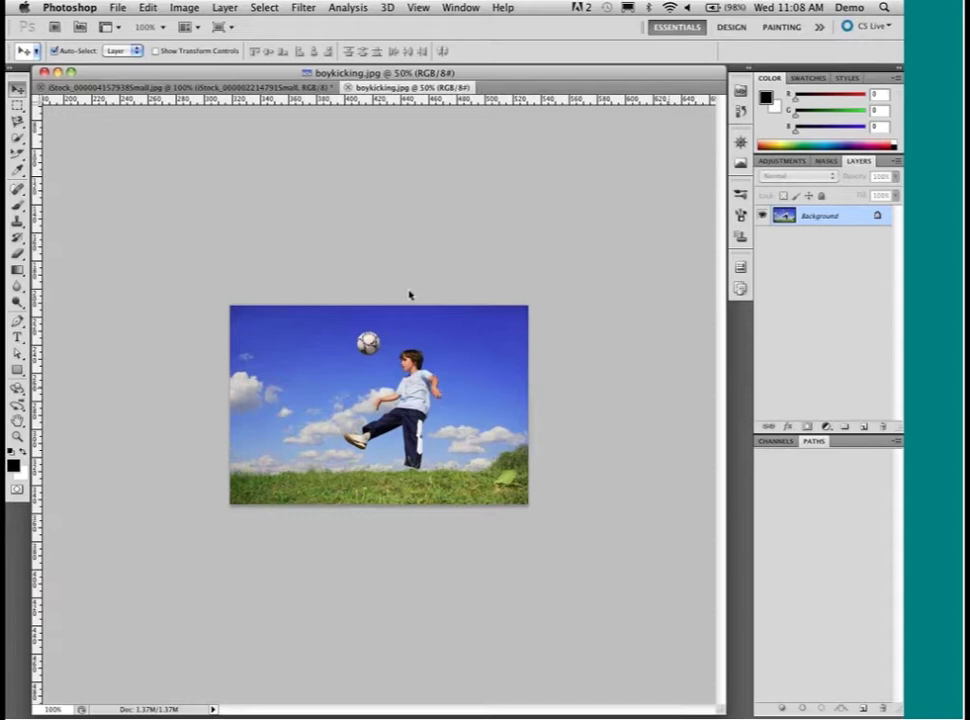
key(super+plus)
key(super+plus)
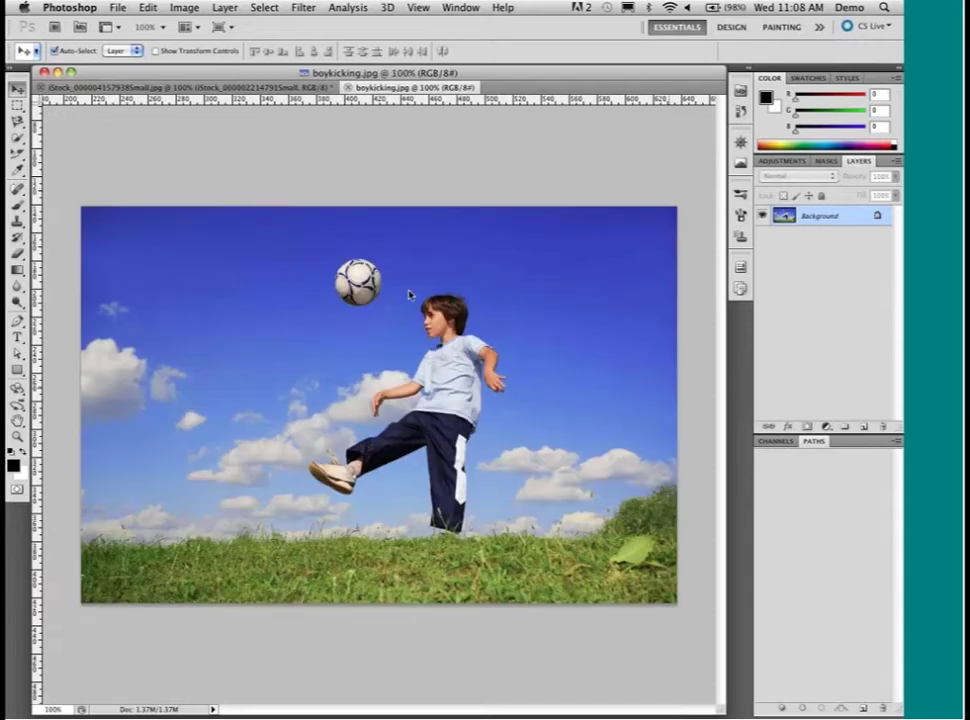
key(super+plus)
key(super+minus)
key(super+minus)
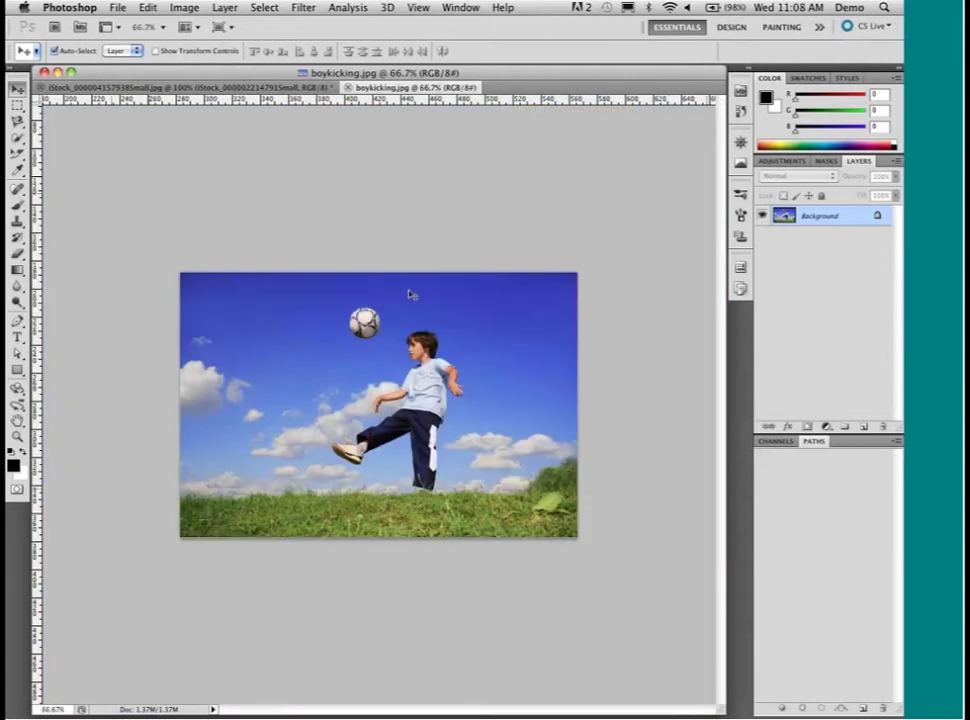
key(super+plus)
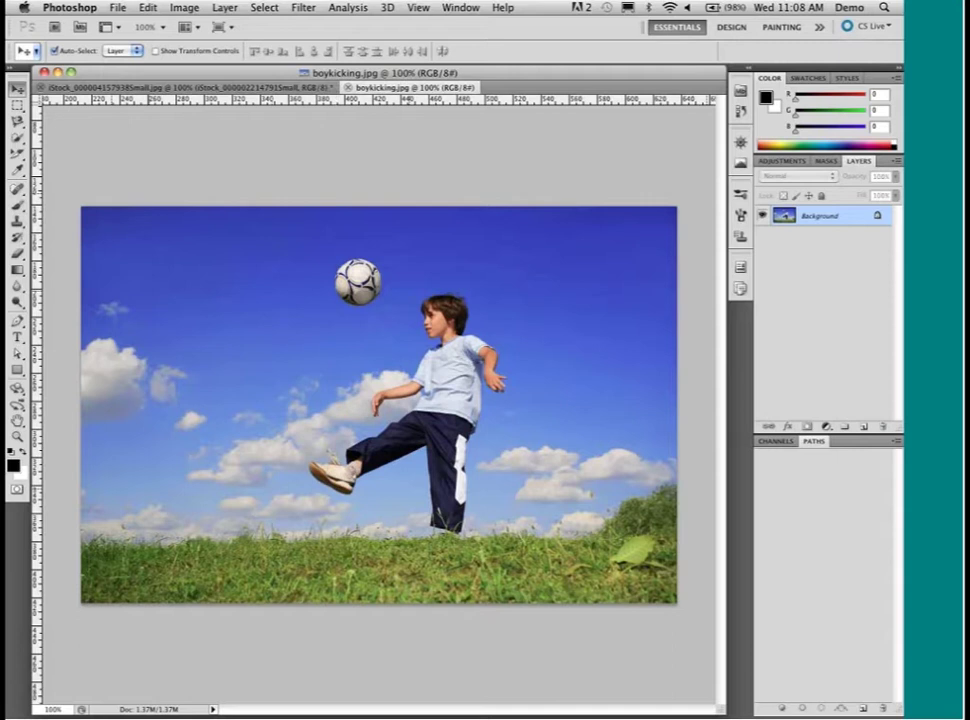
- Open the General preferences
click(75, 8)
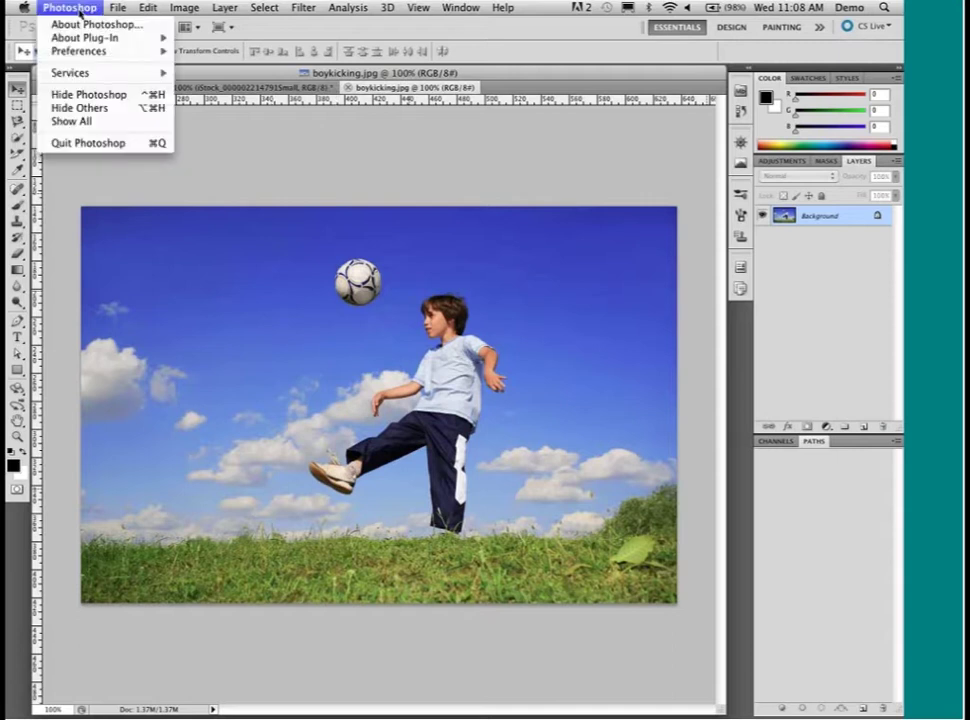
mouse_move(86, 53)
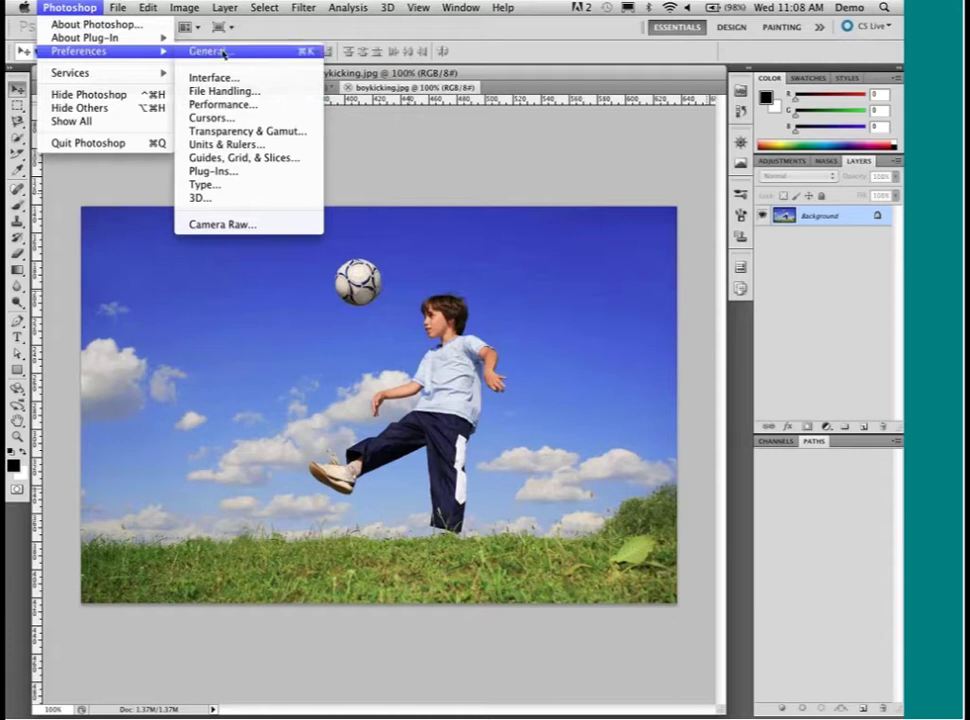
click(312, 60)
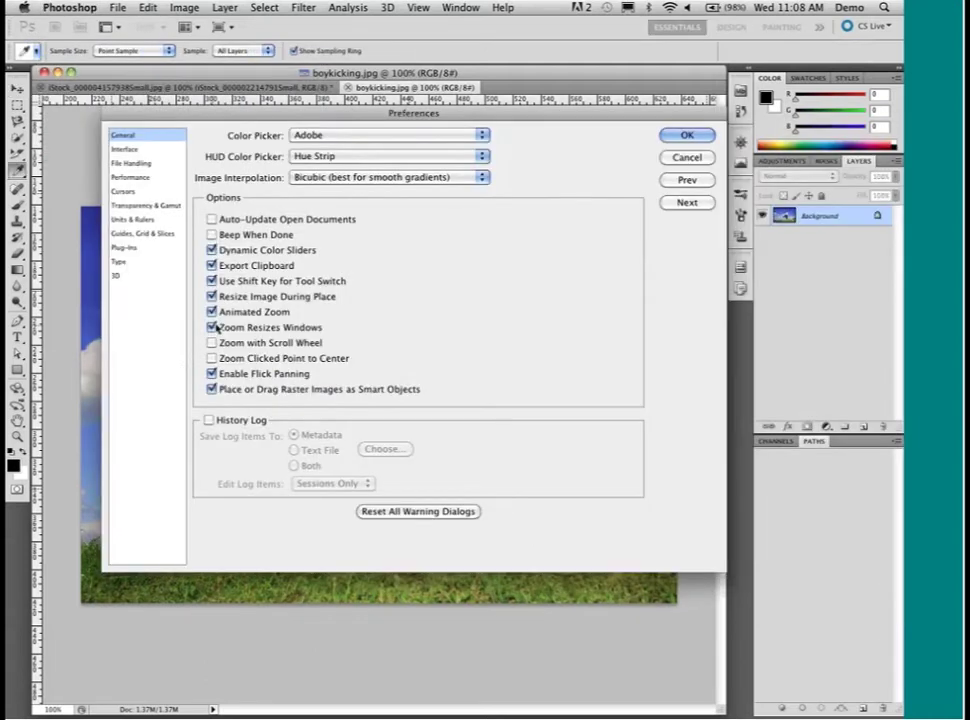
- Switch Zoom Resizes Windows off and back on, and switch Zoom with Scroll Wheel on and back off
click(212, 328)
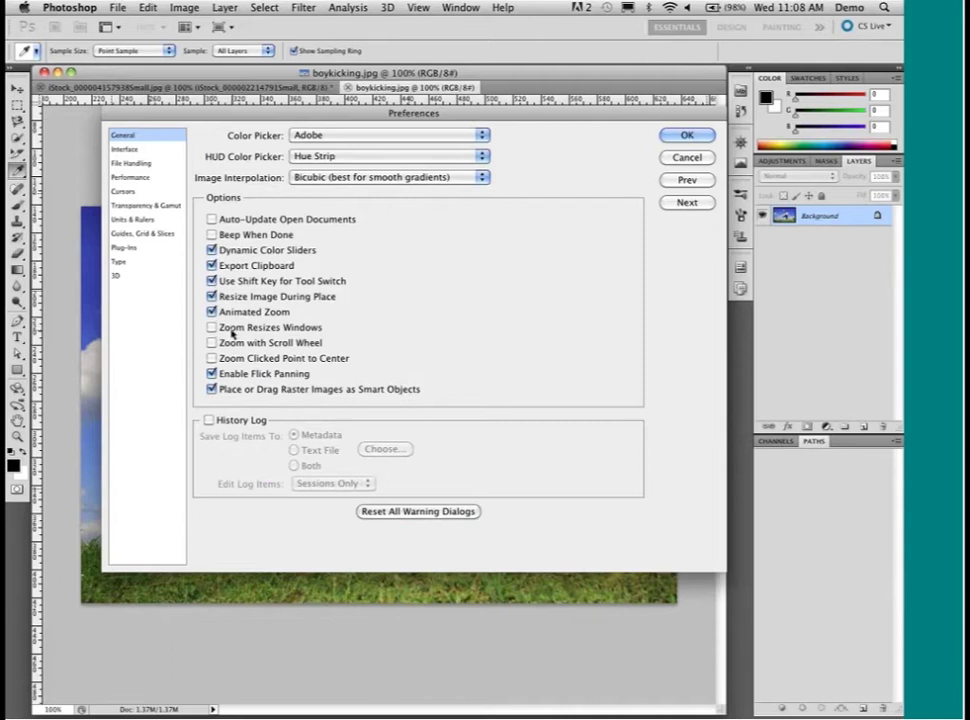
mouse_move(232, 333)
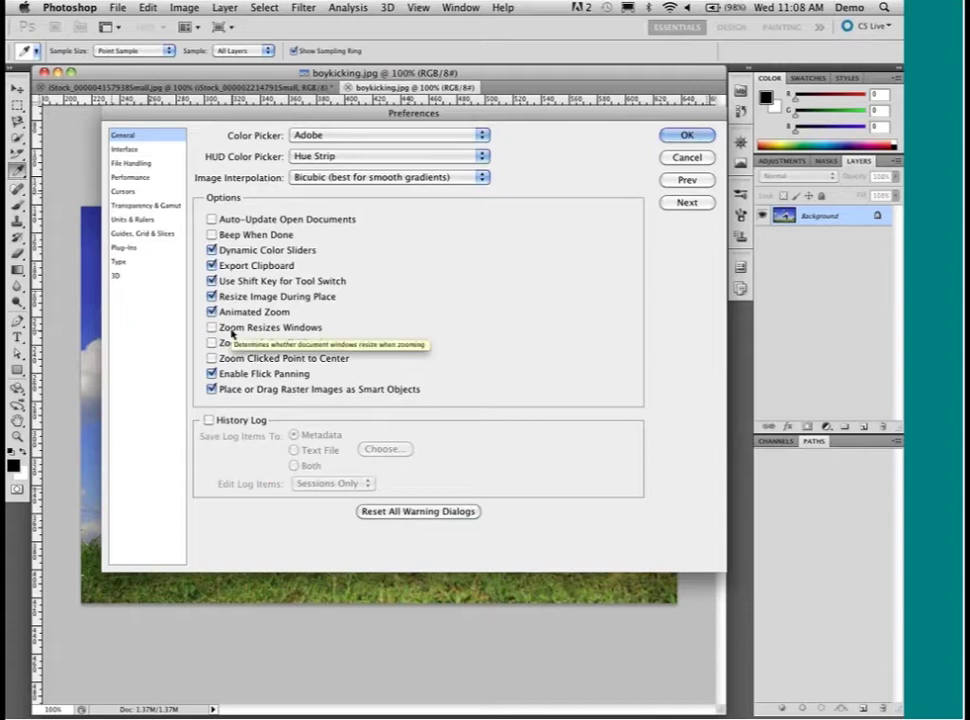
click(298, 330)
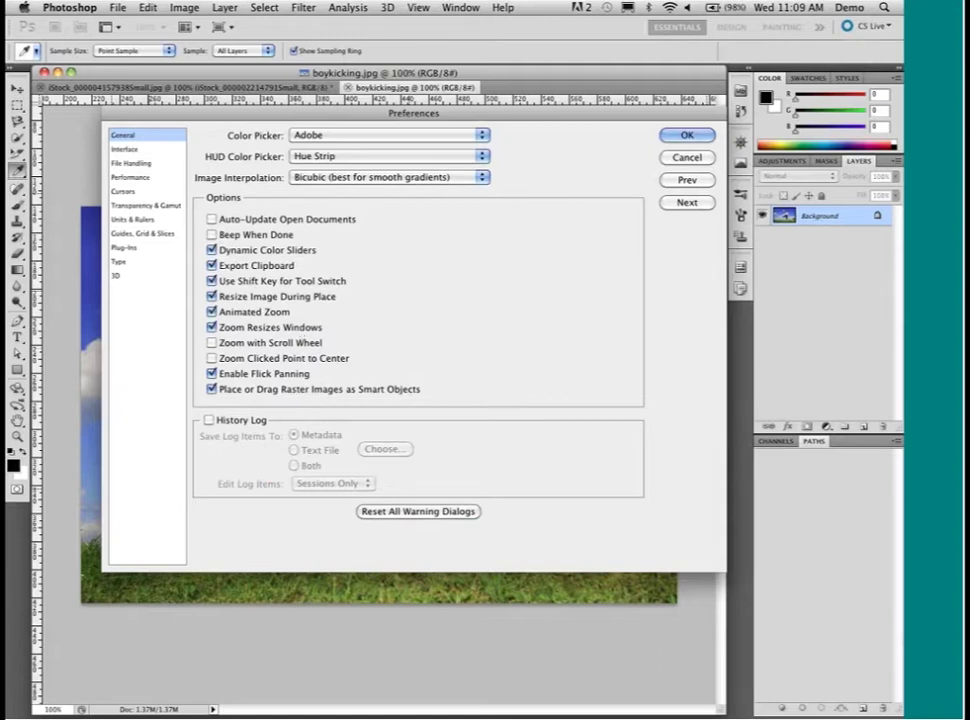
click(212, 343)
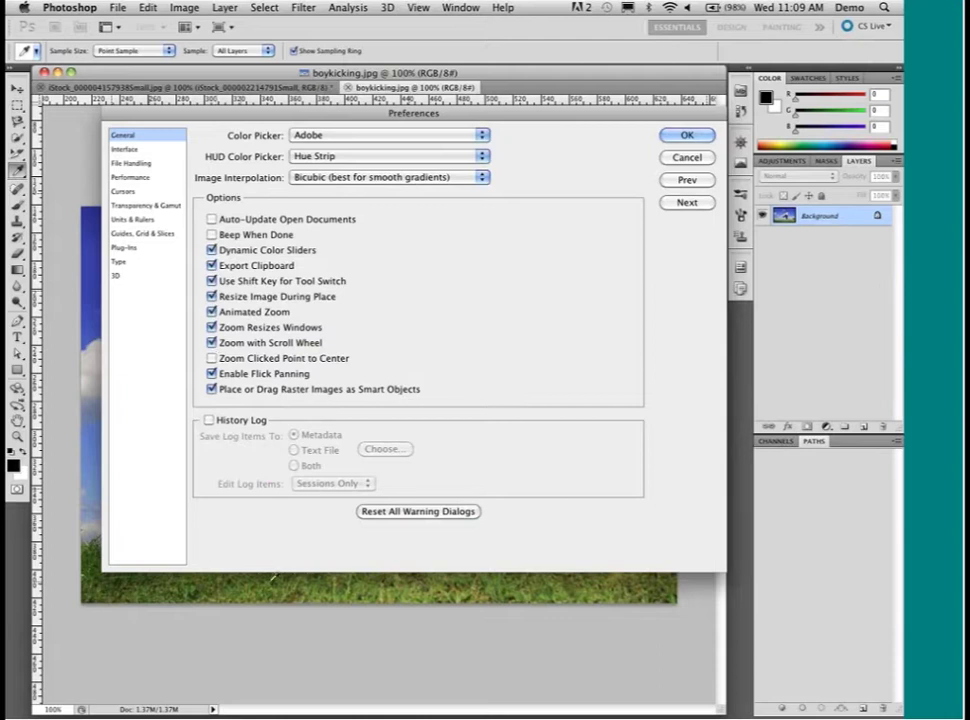
click(212, 342)
- Enable the History Log saved to Metadata, cancelling a text-file log, set its edit log items to Detailed, and apply the preferences
drag(414, 112, 707, 234)
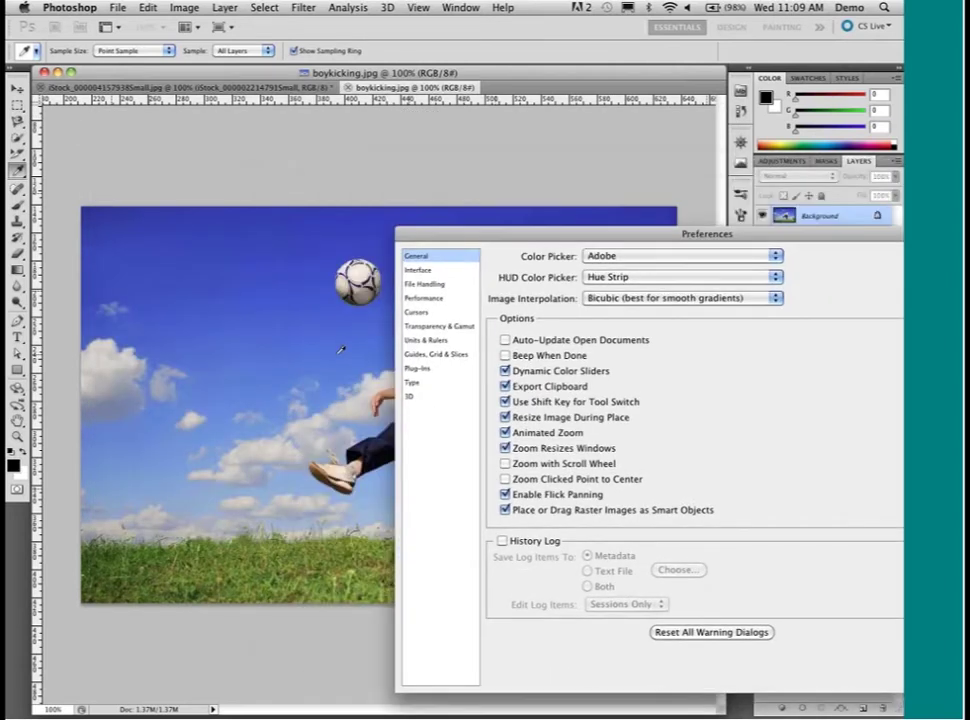
drag(415, 226, 310, 182)
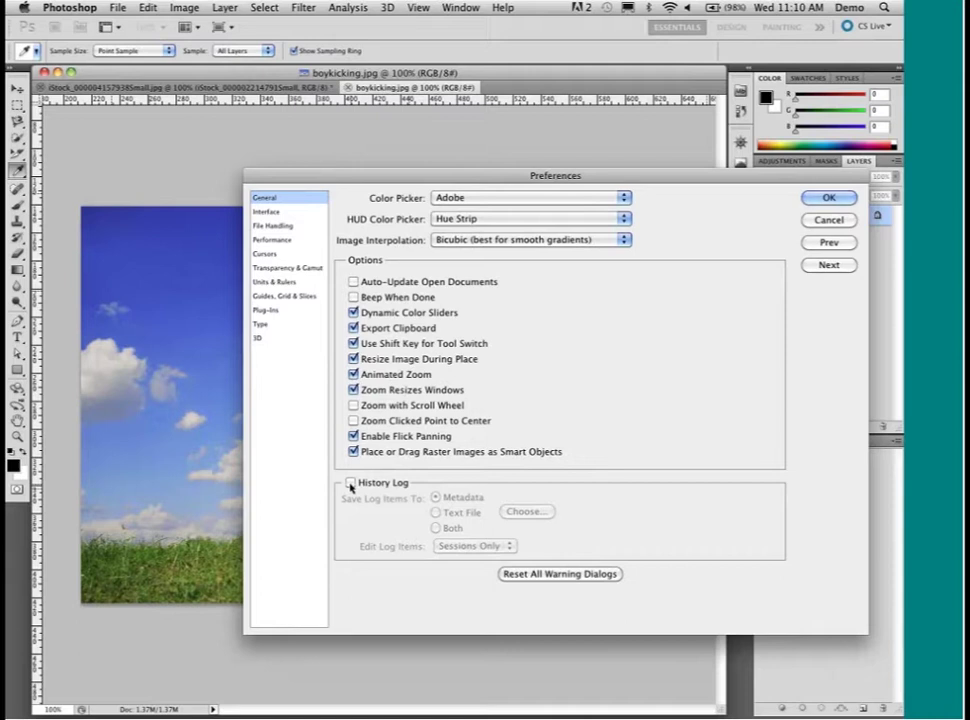
click(351, 484)
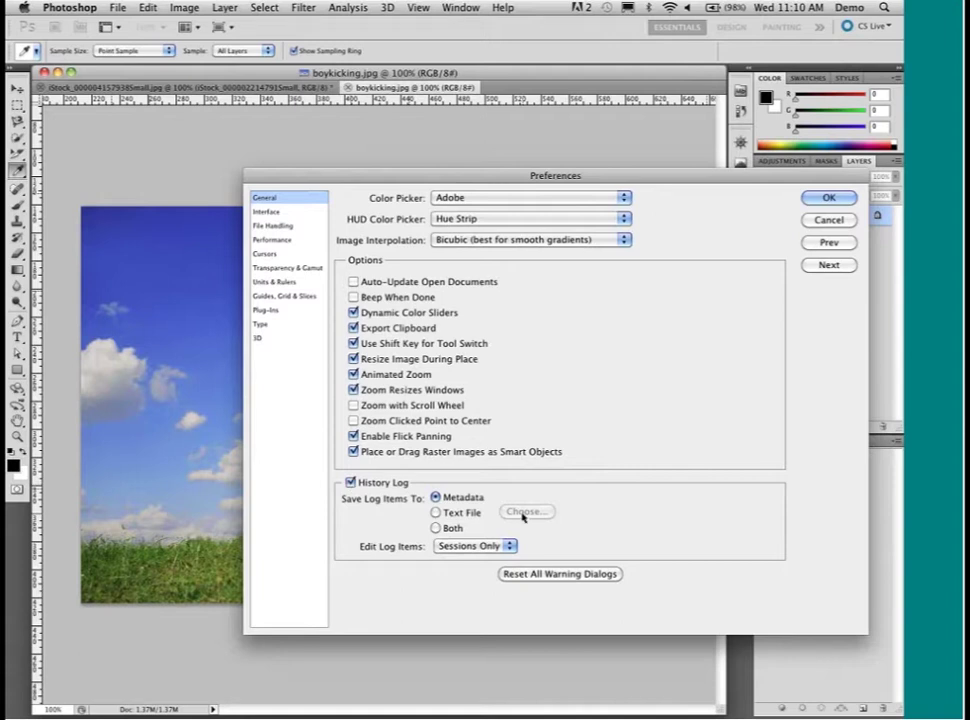
click(440, 513)
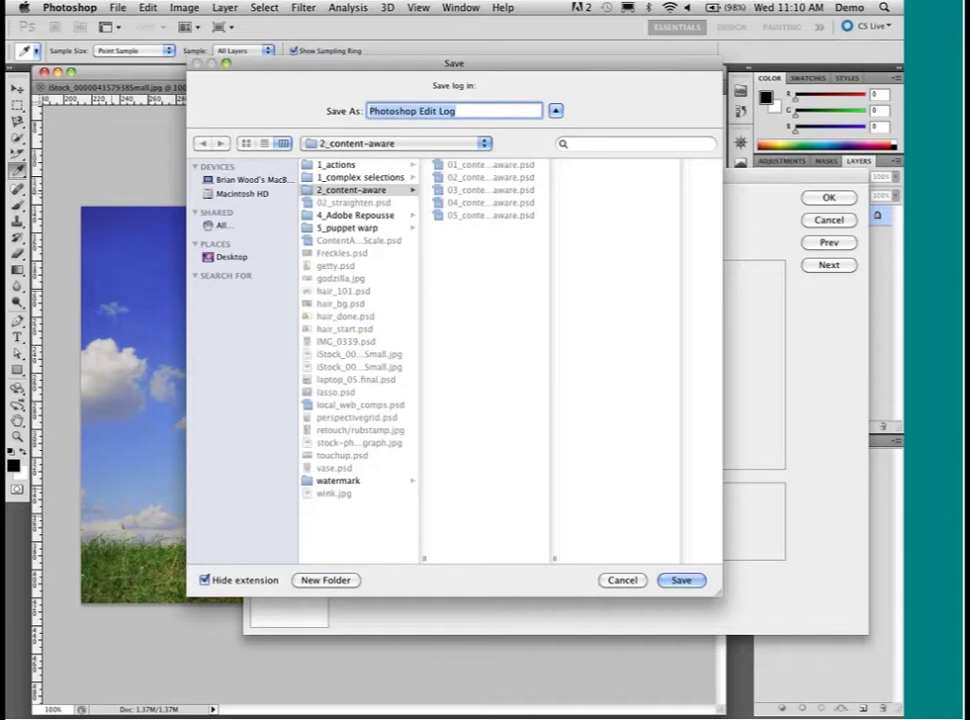
click(622, 580)
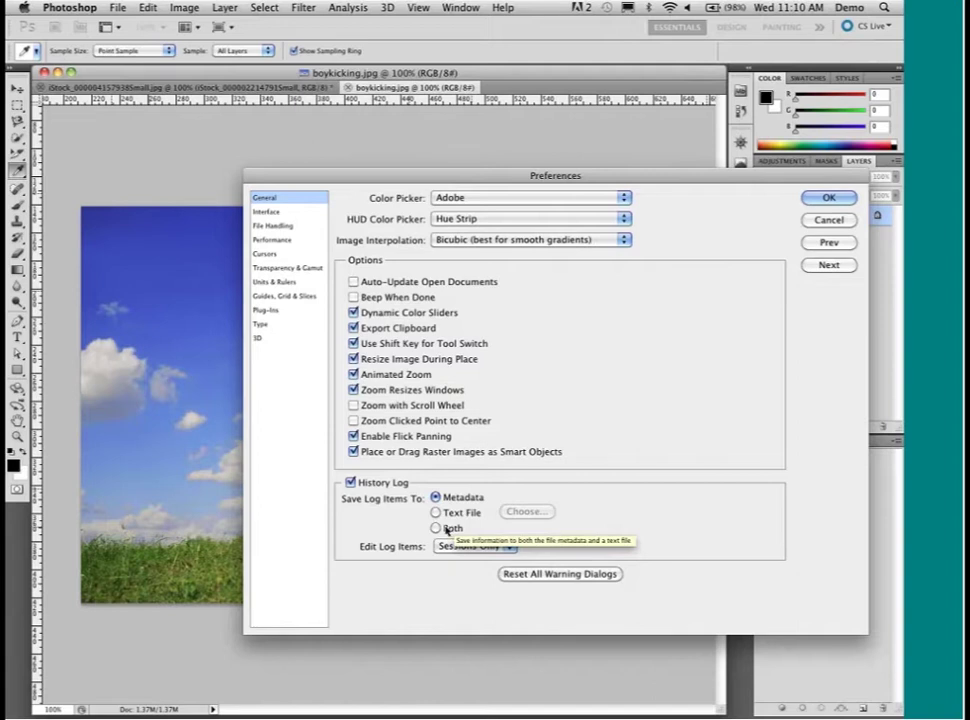
click(478, 546)
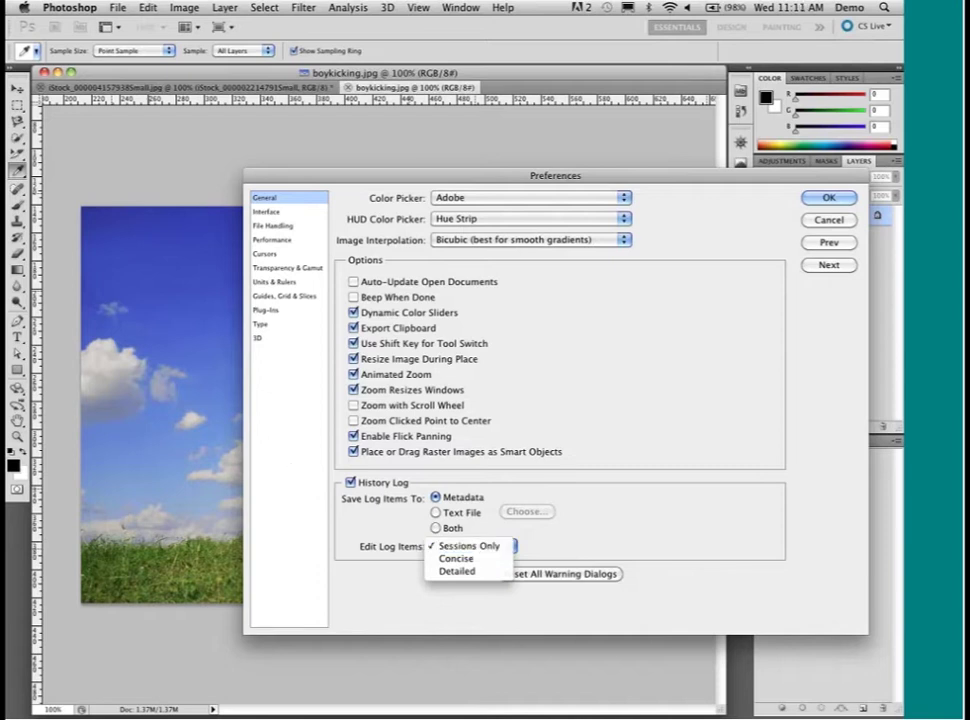
click(479, 571)
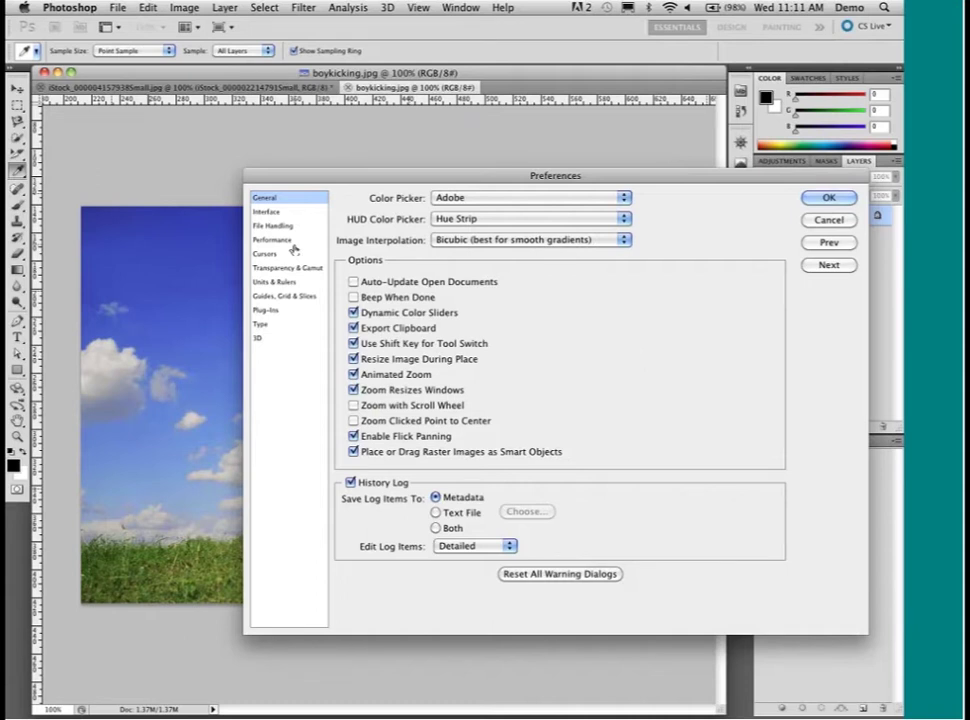
click(828, 199)
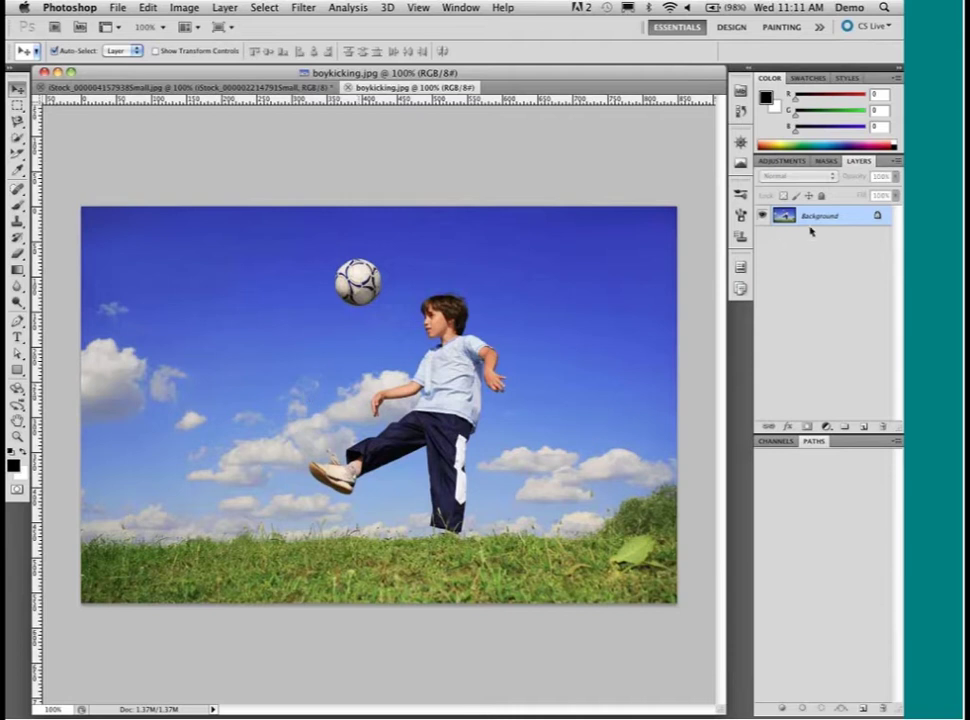
- Reset the Essentials workspace to its default panel layout
click(819, 27)
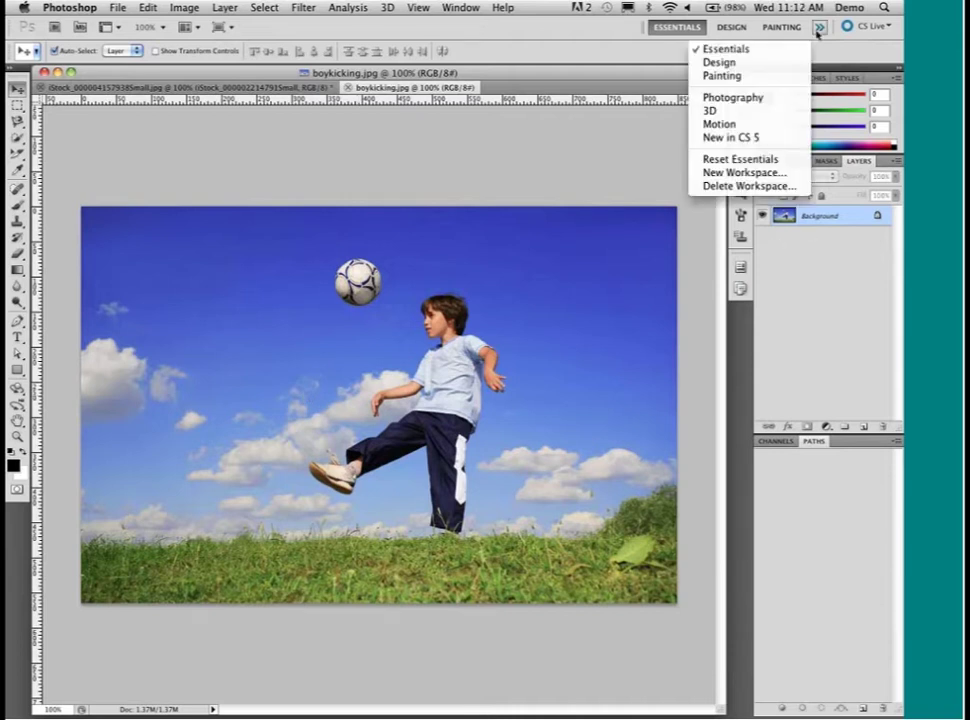
click(758, 161)
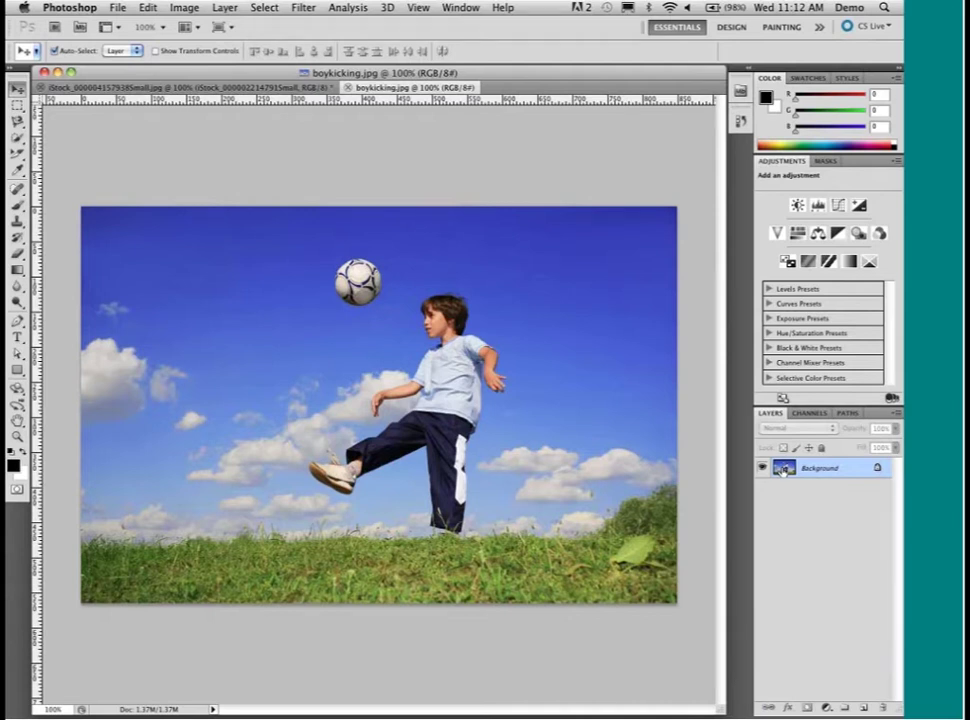
- Cancel a New Layer conversion of the Background, and convert it directly to a regular layer without the dialog
double_click(782, 469)
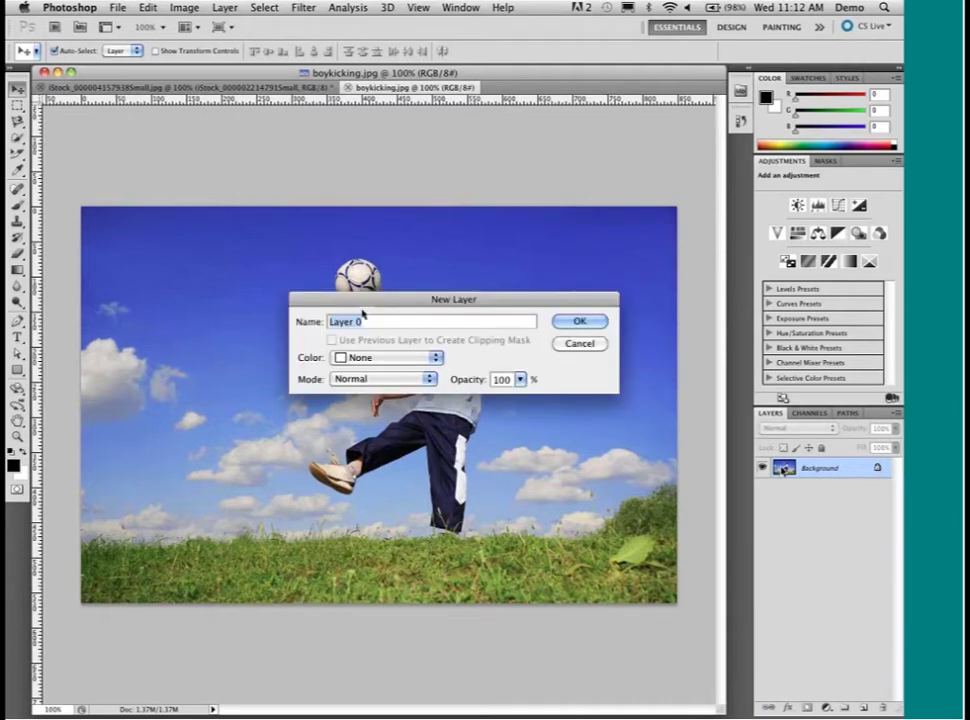
click(587, 324)
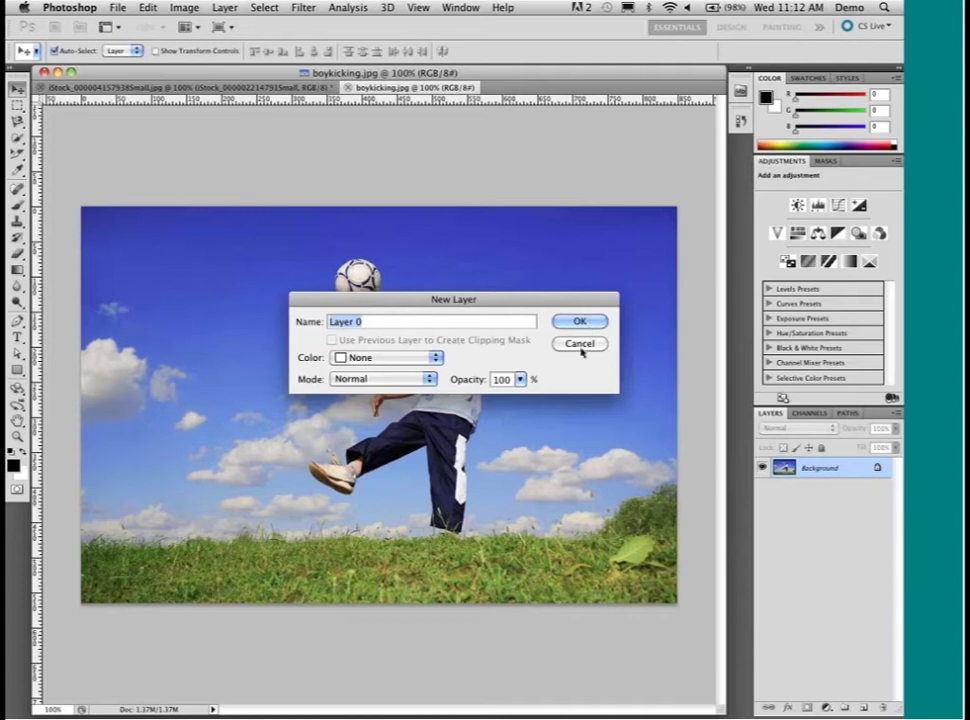
click(580, 344)
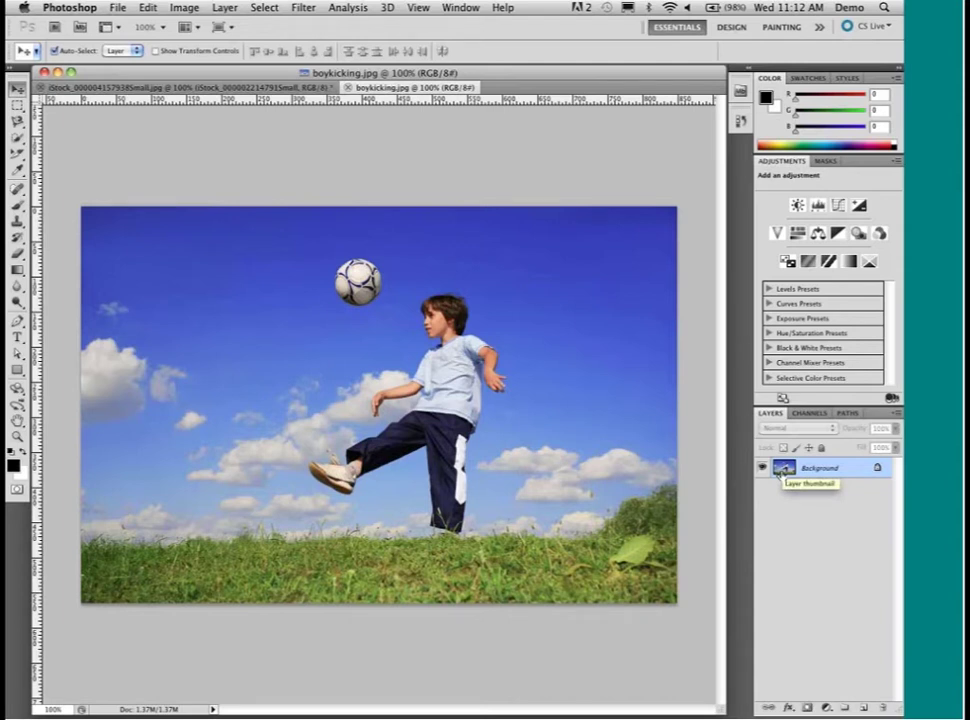
alt+double_click(779, 470)
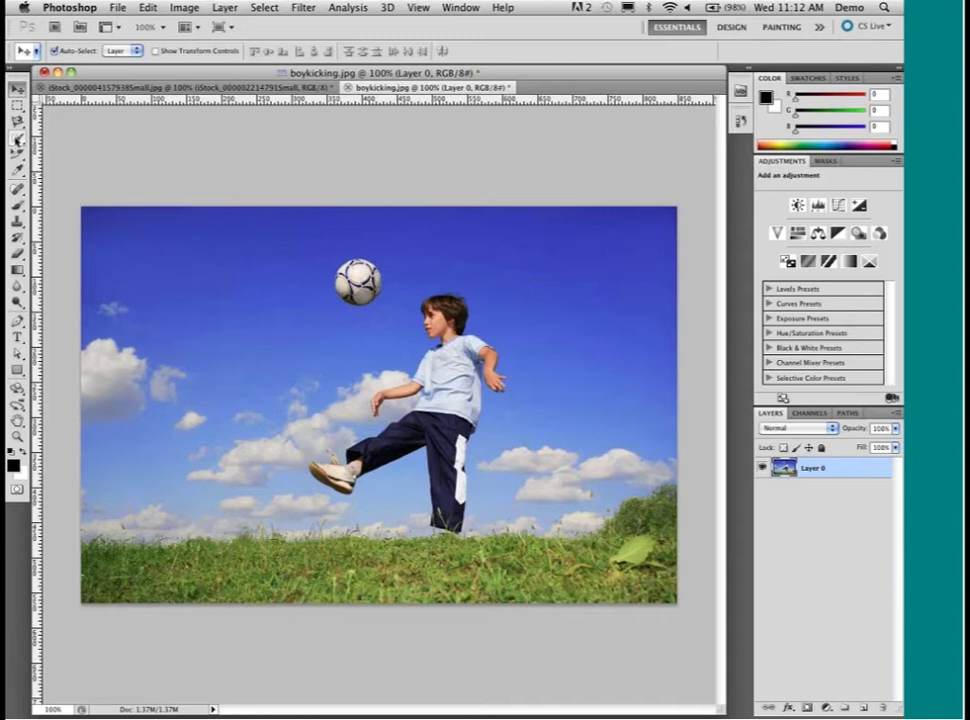
- Select the boy's hair, face and the upper part of his shirt with the Quick Selection tool
click(18, 140)
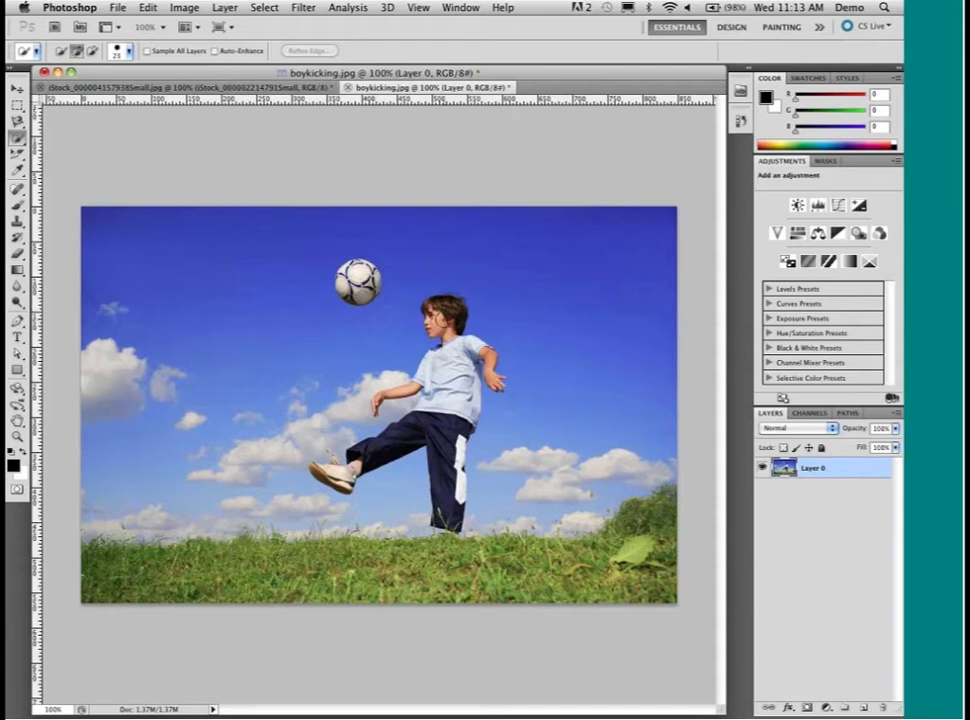
drag(446, 360, 537, 325)
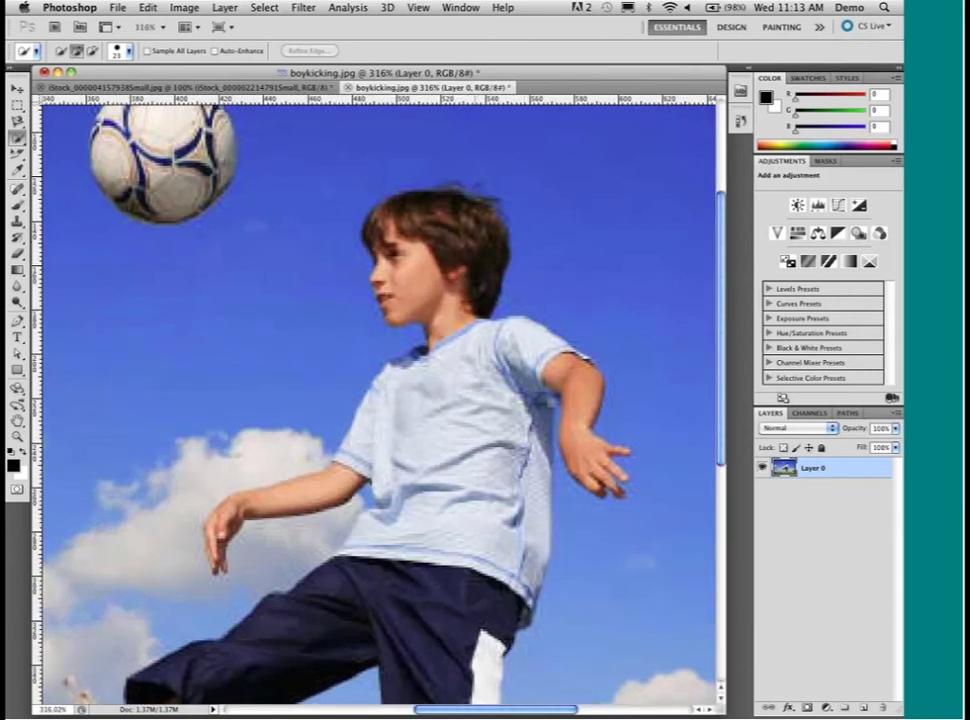
click(434, 224)
mouse_move(434, 224)
mouse_down()
mouse_move(455, 290)
mouse_move(432, 222)
mouse_up()
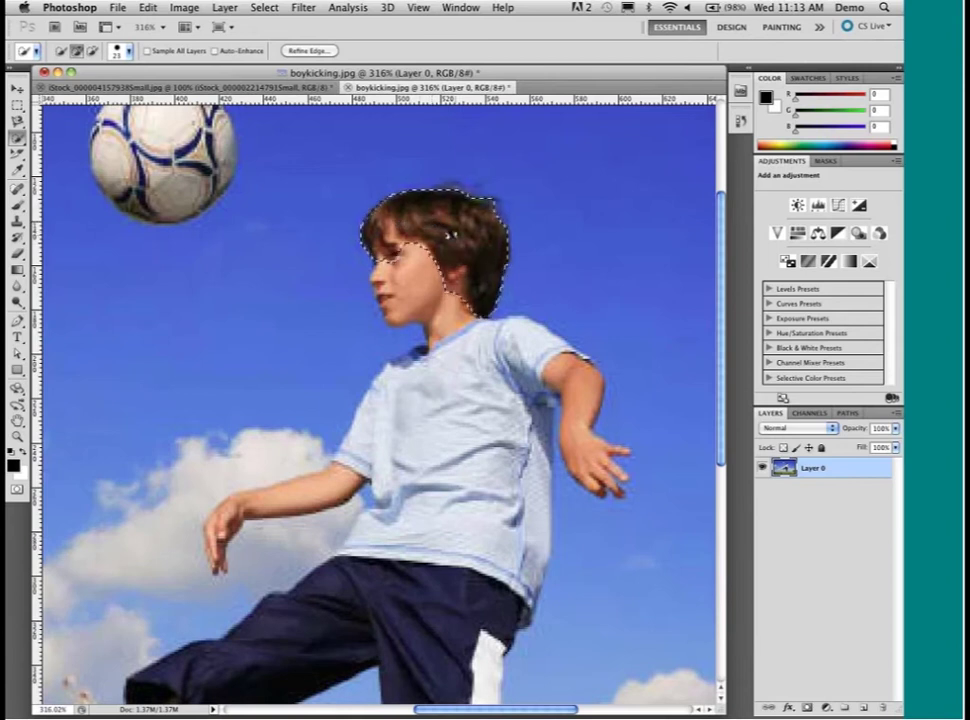
mouse_move(448, 234)
mouse_down()
mouse_move(405, 280)
mouse_move(400, 310)
mouse_move(428, 237)
mouse_up()
mouse_move(448, 325)
mouse_down()
mouse_move(455, 357)
mouse_move(443, 395)
mouse_up()
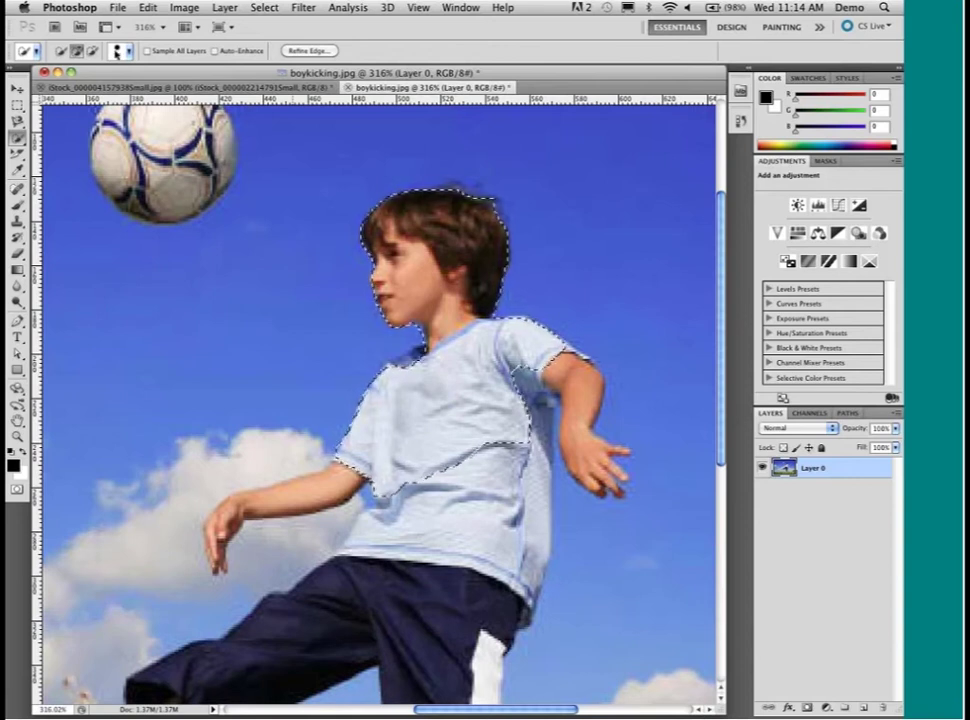
- Set the Quick Selection brush size to 15 px and look over its hardness and spacing settings
click(116, 50)
key(Return)
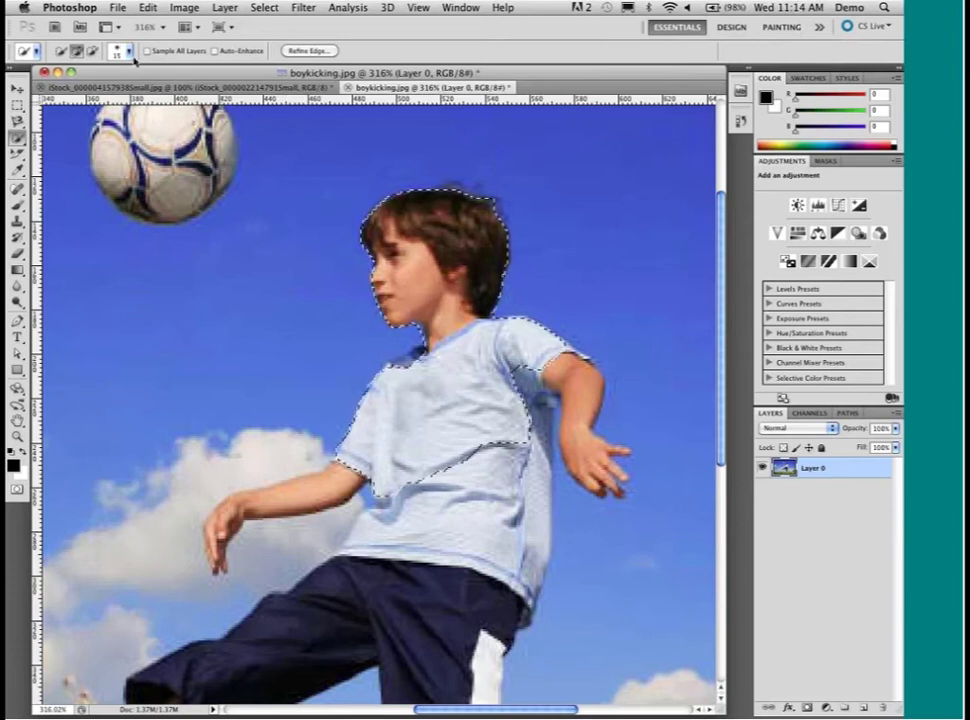
click(129, 52)
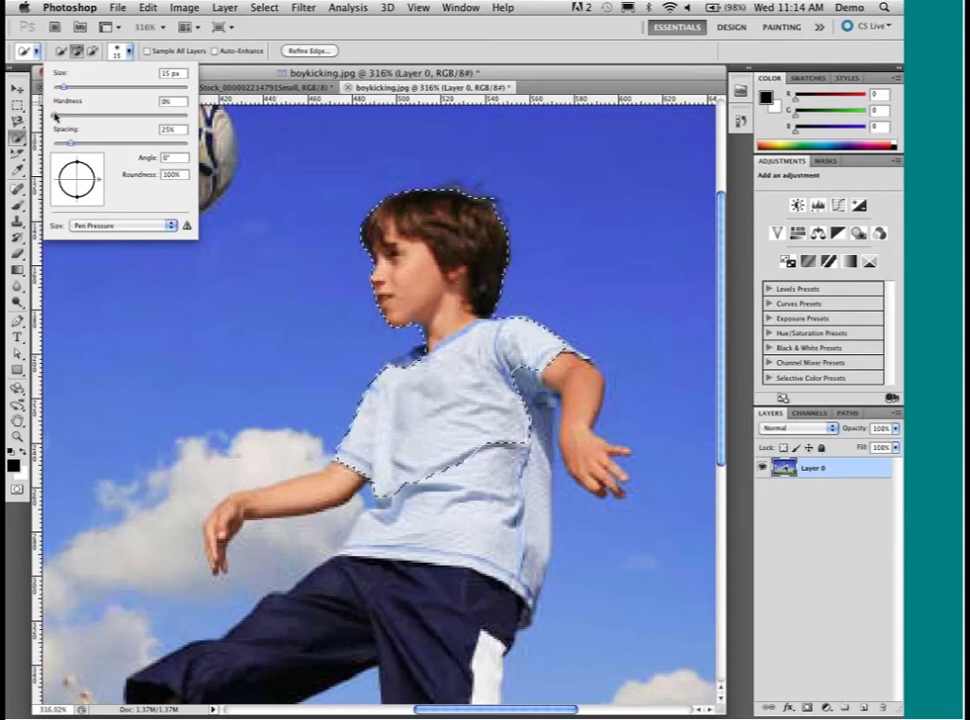
click(296, 274)
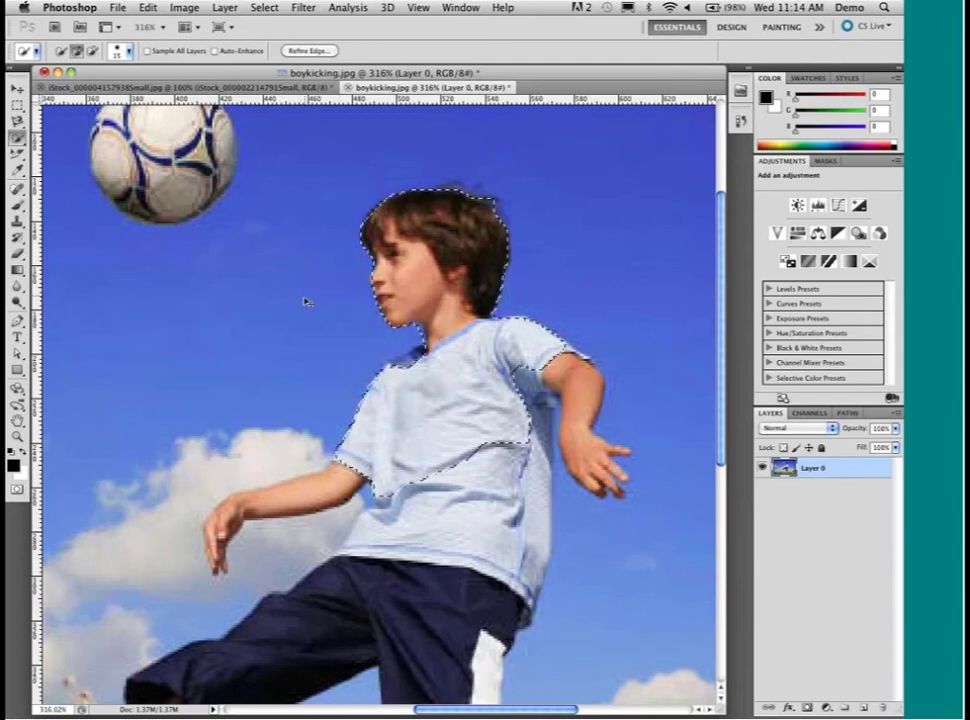
- Resize the Quick Selection brush directly on the canvas several times, ending at 21 px
click(306, 298)
key(alt)
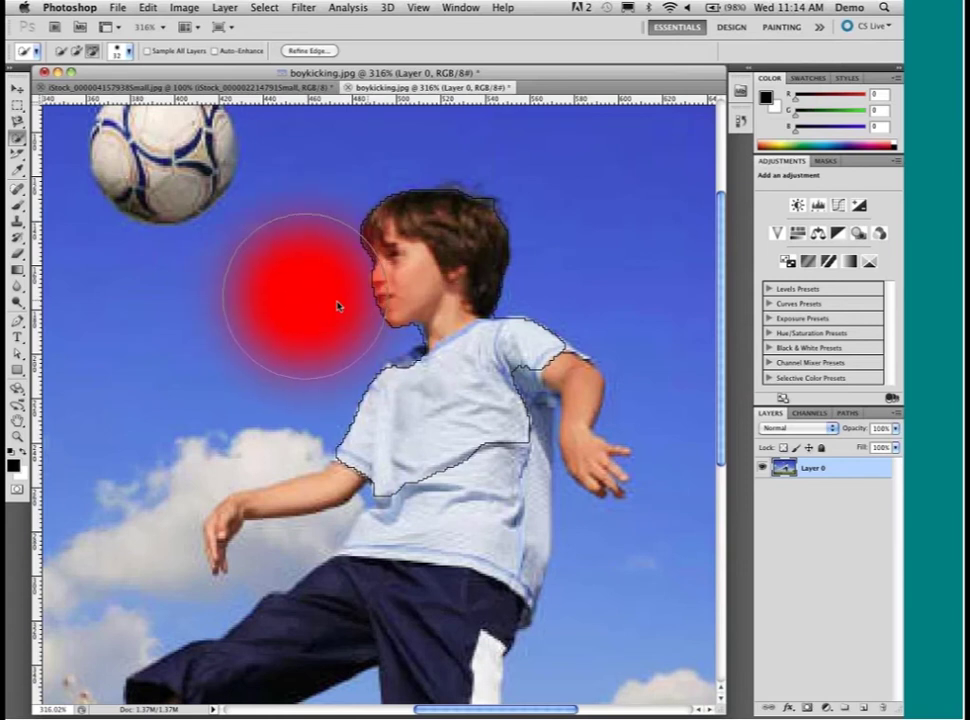
drag(331, 300, 312, 300)
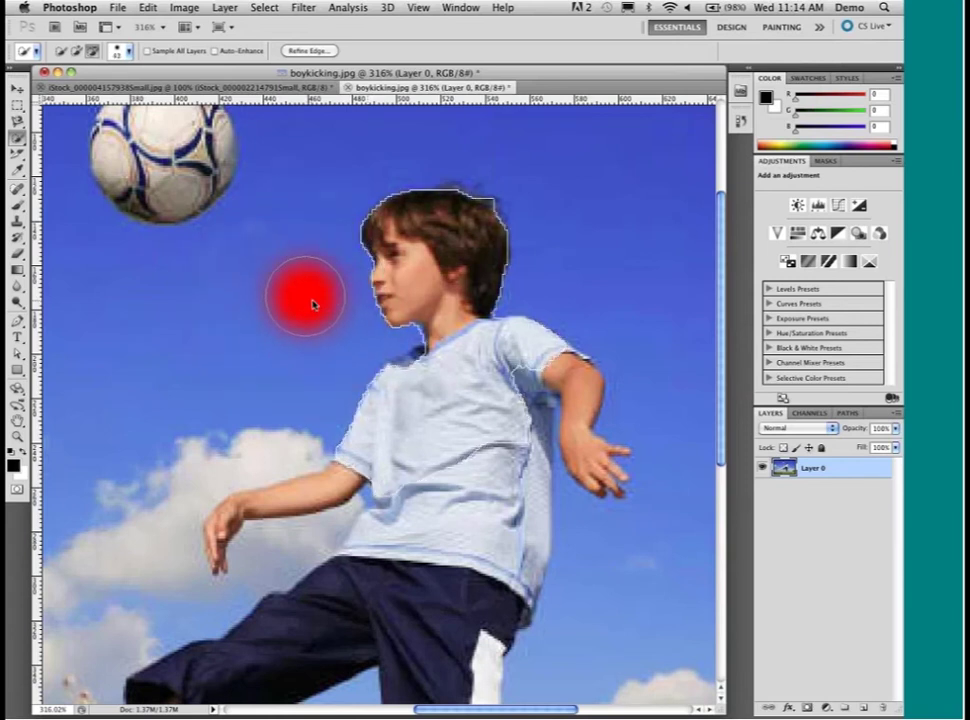
mouse_move(312, 303)
mouse_down()
mouse_move(344, 304)
mouse_move(317, 307)
mouse_move(320, 162)
mouse_move(325, 452)
mouse_move(325, 352)
mouse_move(265, 317)
mouse_move(320, 318)
mouse_move(287, 325)
mouse_up()
drag(282, 326, 305, 312)
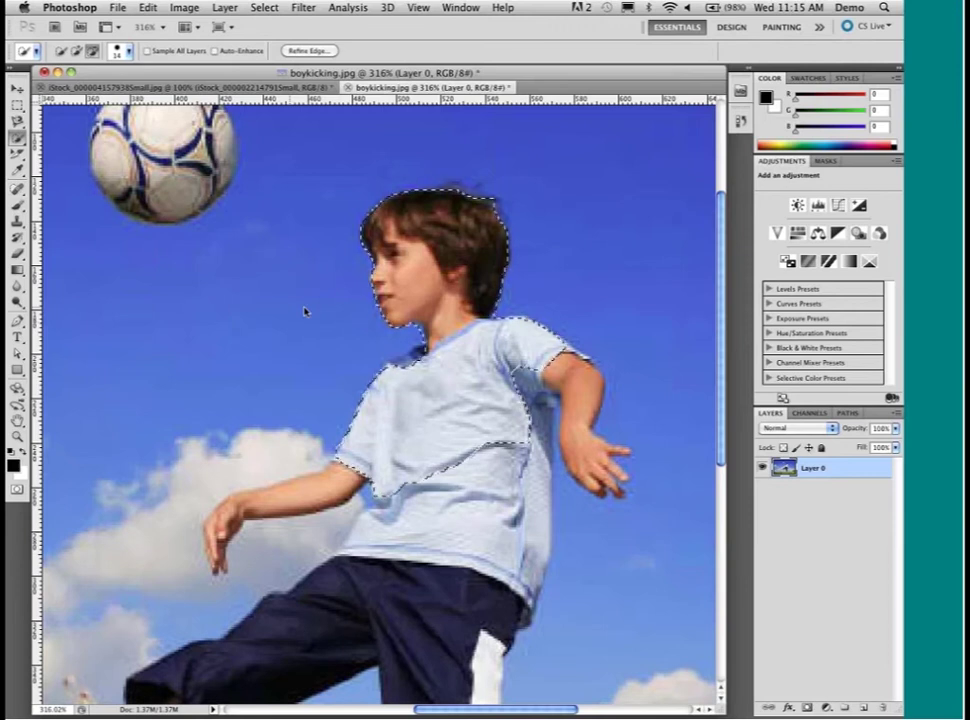
key(bracketright)
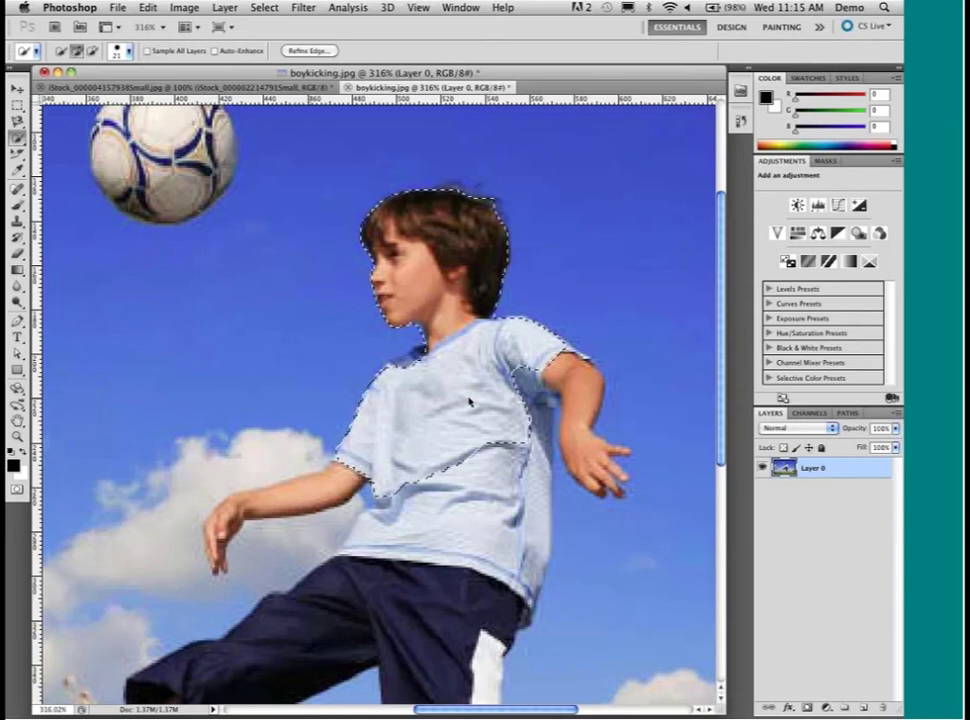
- Extend the Quick Selection over both of the boy's arms and hands, the rest of his shirt and his trousers
scroll(470, 400, down, 3)
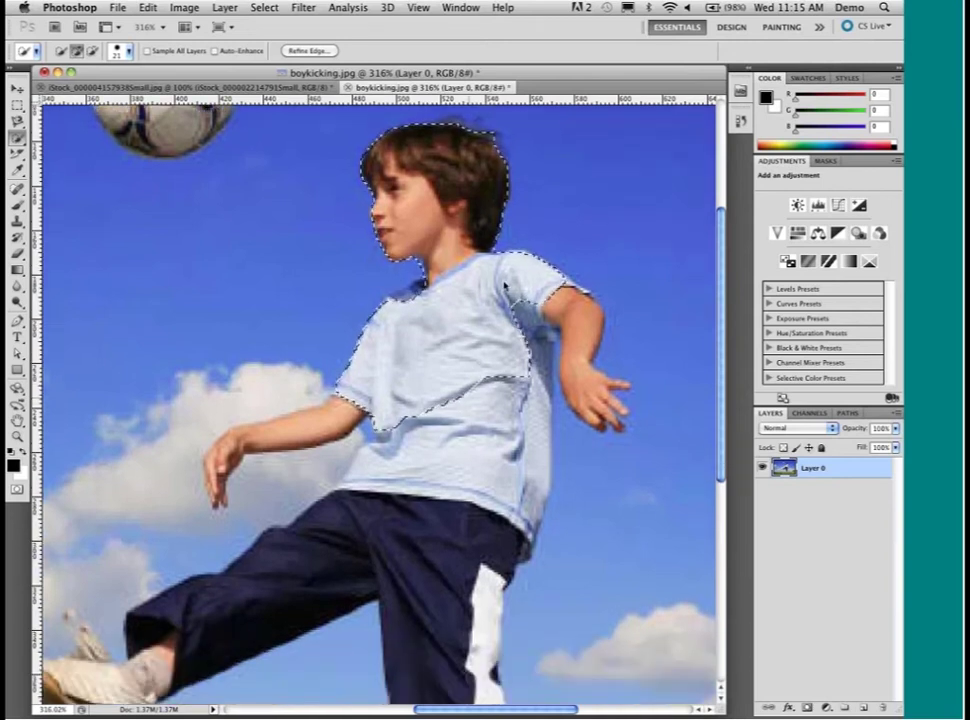
scroll(504, 287, down, 3)
click(432, 245)
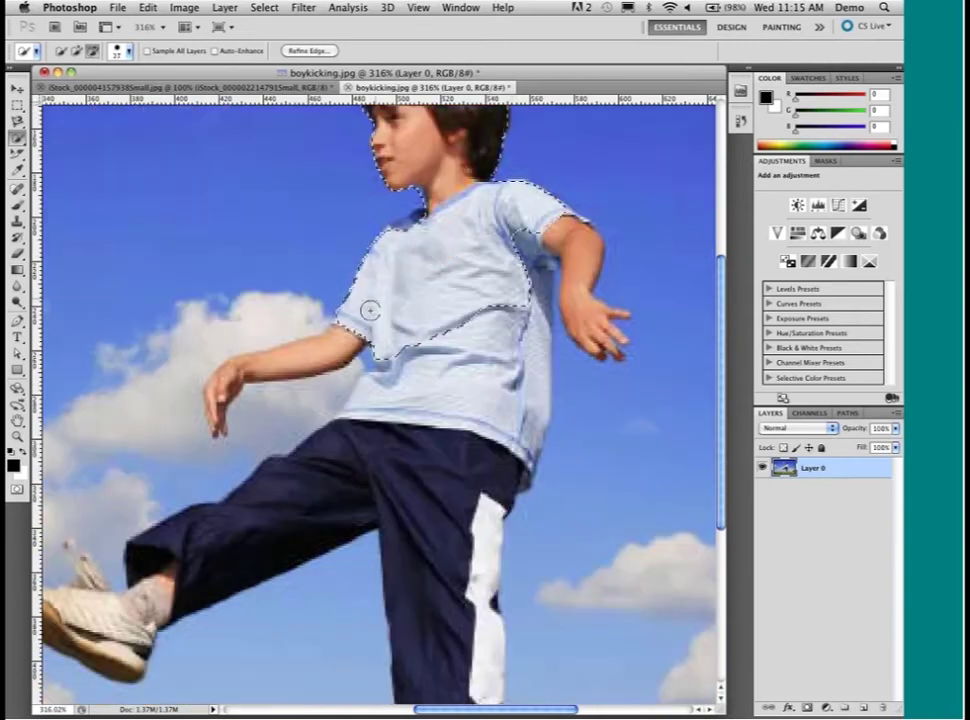
drag(323, 349, 222, 392)
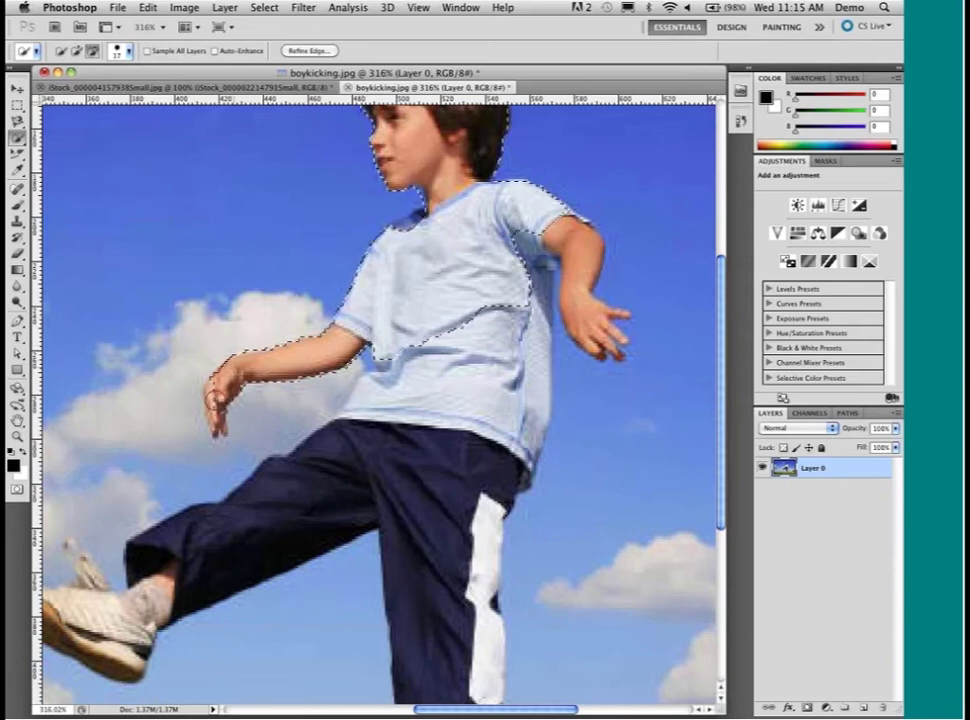
drag(511, 264, 535, 410)
click(444, 472)
drag(580, 303, 583, 316)
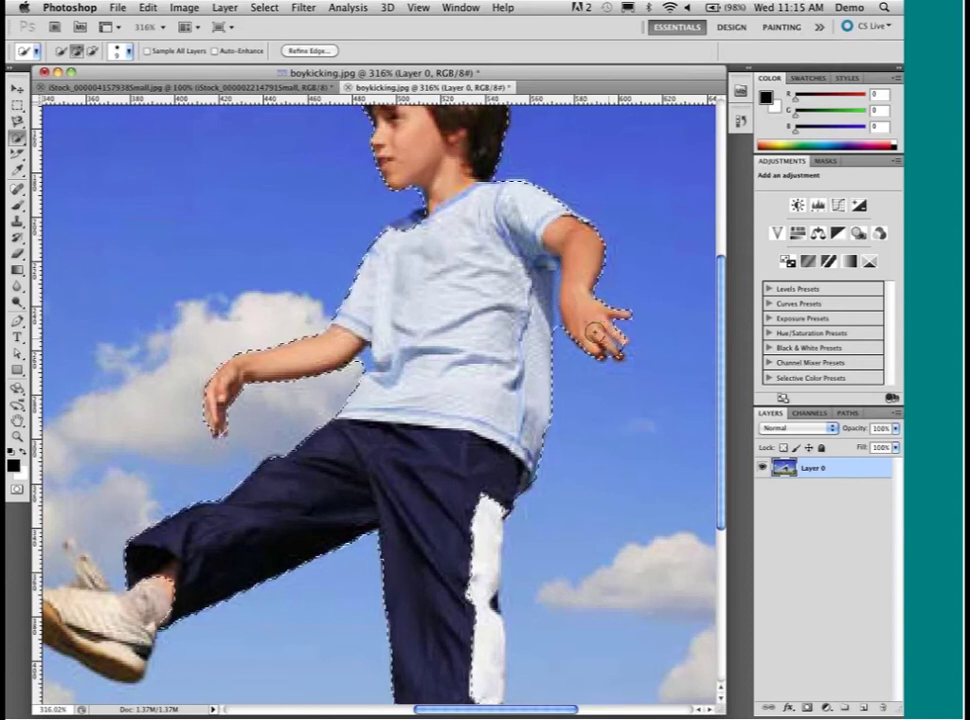
- Add the boy's raised shoe and ankle to the selection with a 9 px Quick Selection brush
scroll(516, 297, down, 3)
scroll(516, 297, down, 5)
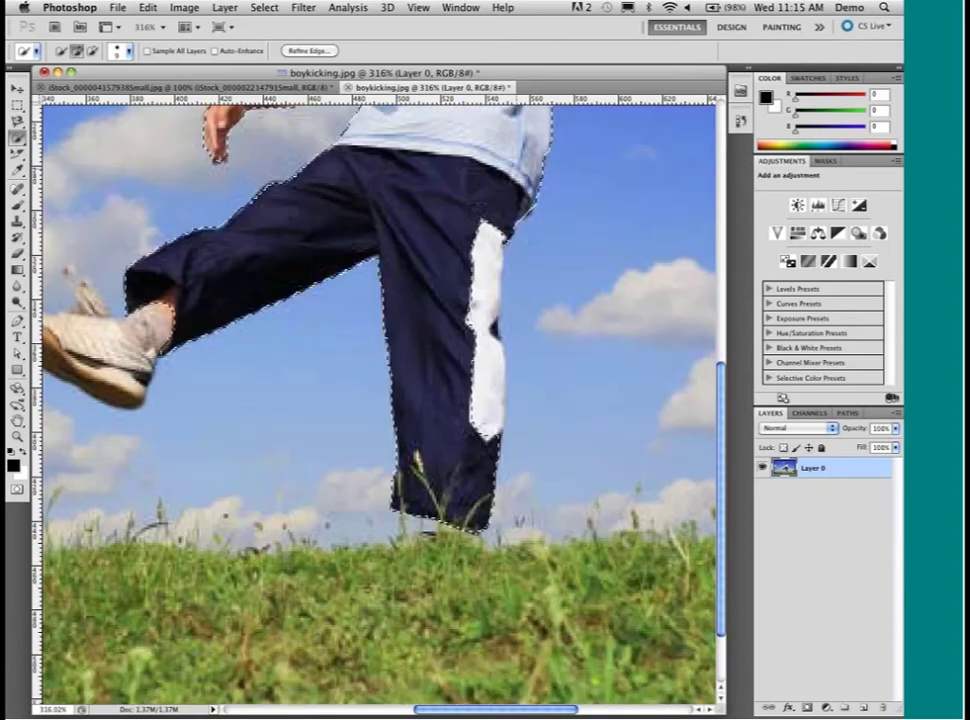
drag(130, 350, 85, 370)
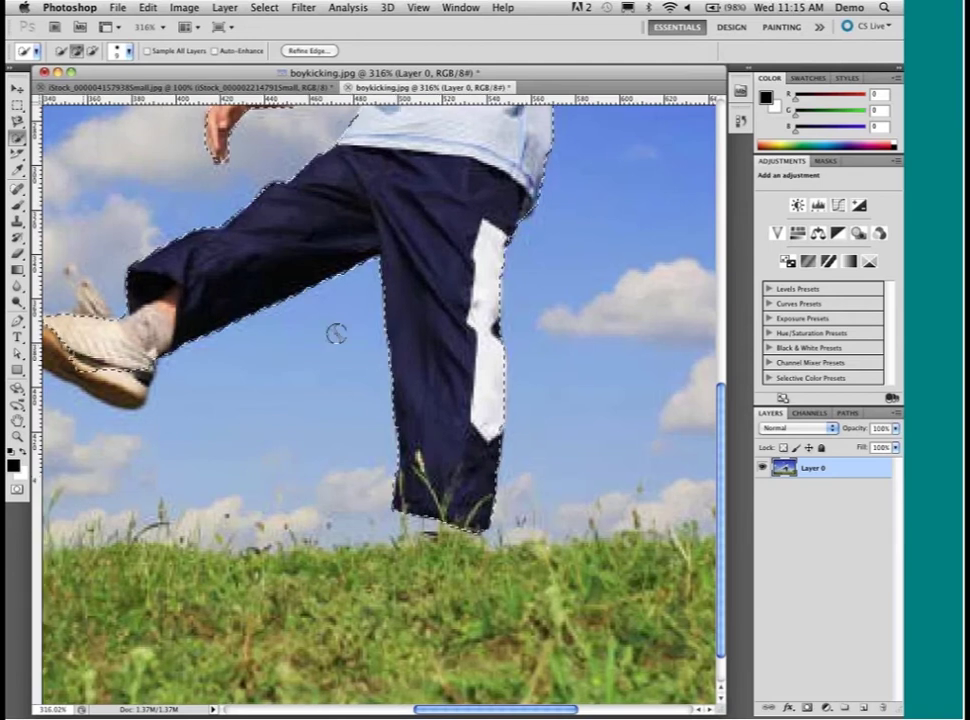
drag(266, 349, 566, 369)
mouse_move(400, 360)
mouse_down()
mouse_move(368, 281)
mouse_move(388, 303)
mouse_move(388, 278)
mouse_up()
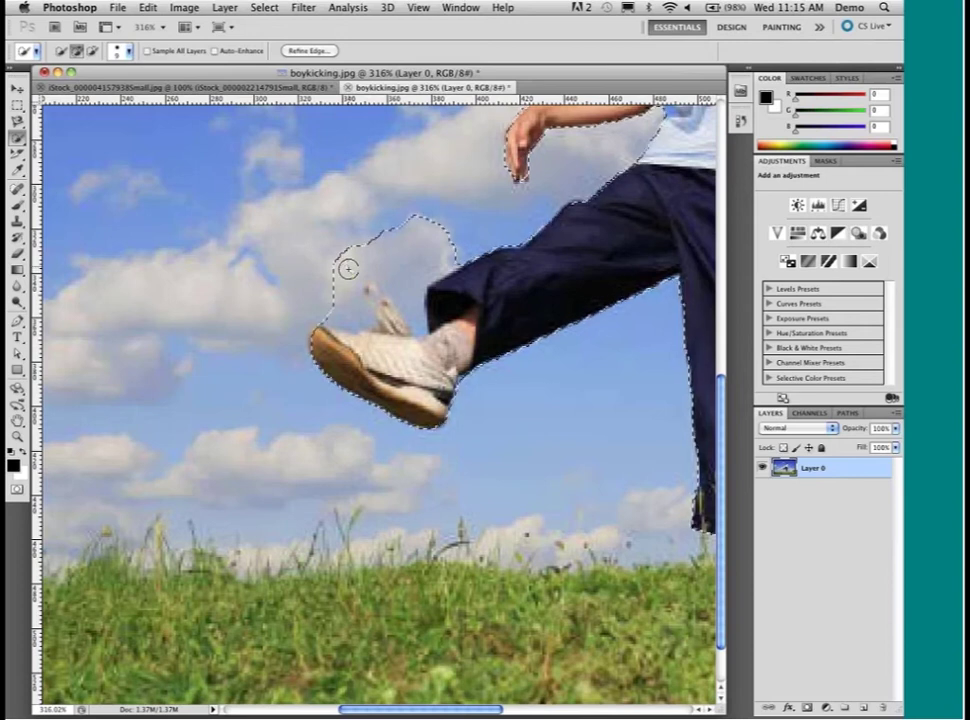
- Subtract the cloud area around the raised shoe from the selection, and add the soccer ball with a 64 px brush
key(alt)
mouse_move(348, 245)
mouse_down()
mouse_move(340, 303)
mouse_move(365, 325)
mouse_up()
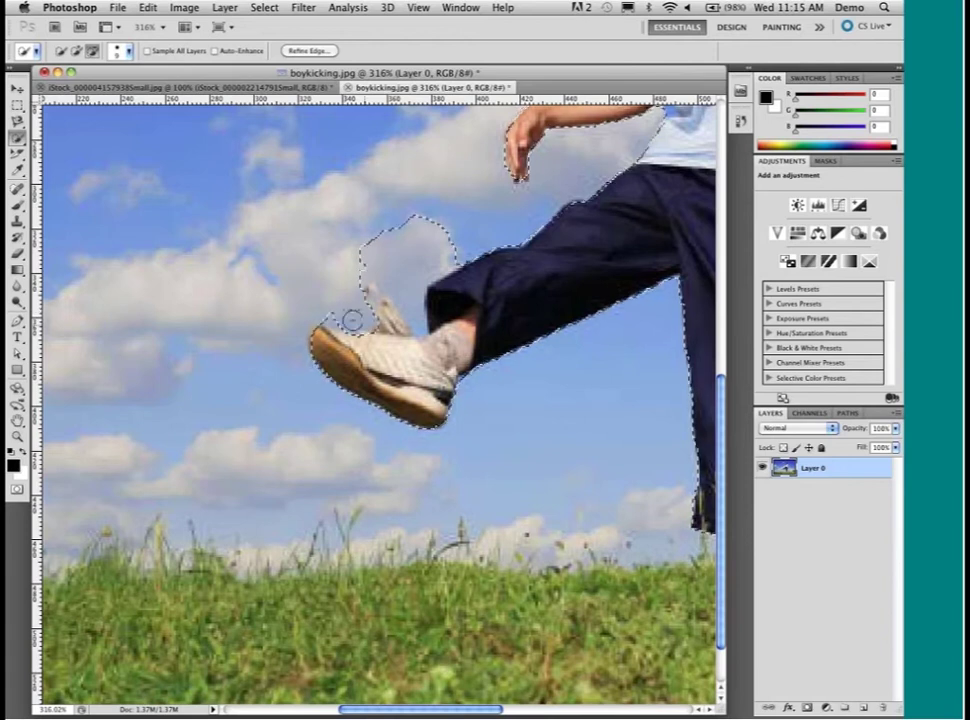
drag(325, 314, 405, 250)
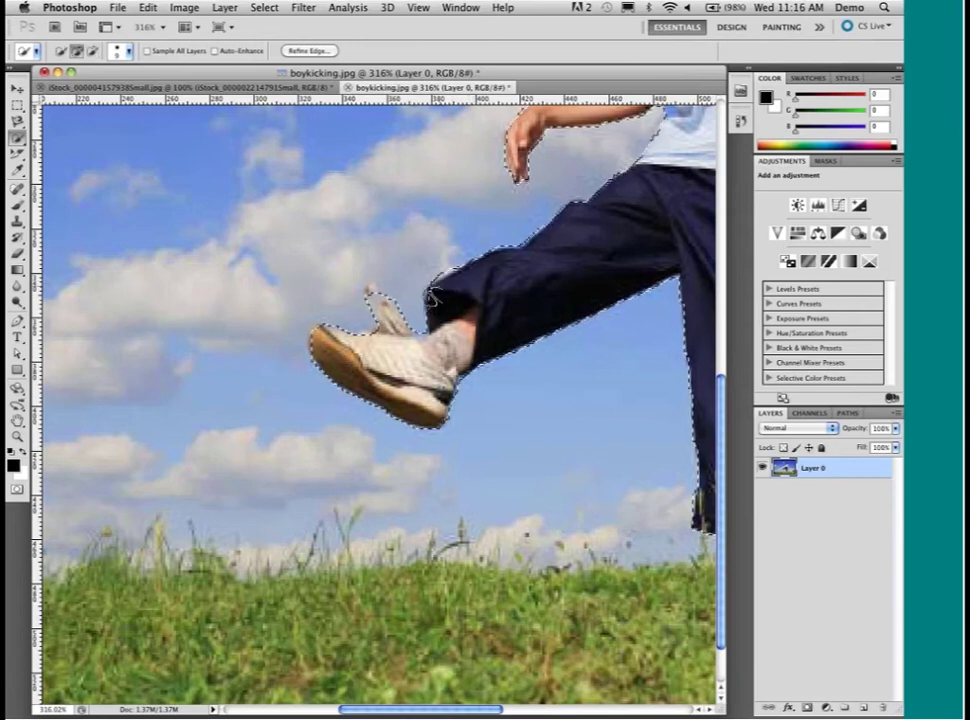
key(super+0)
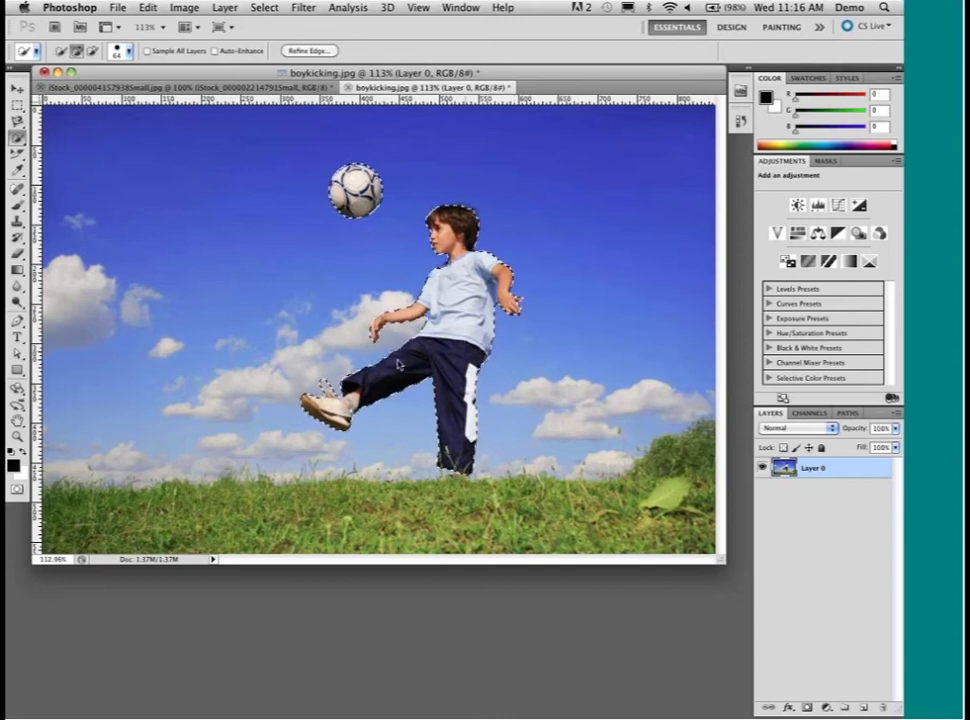
drag(385, 313, 417, 381)
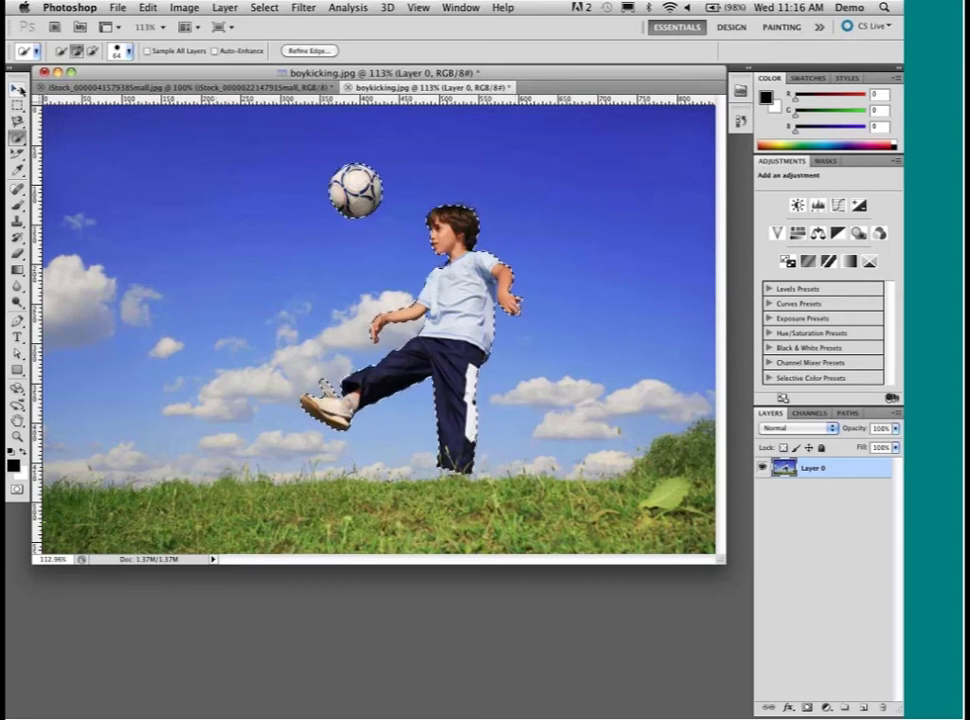
- Delete the selected boy and ball from Layer 0, and undo the deletion
click(18, 90)
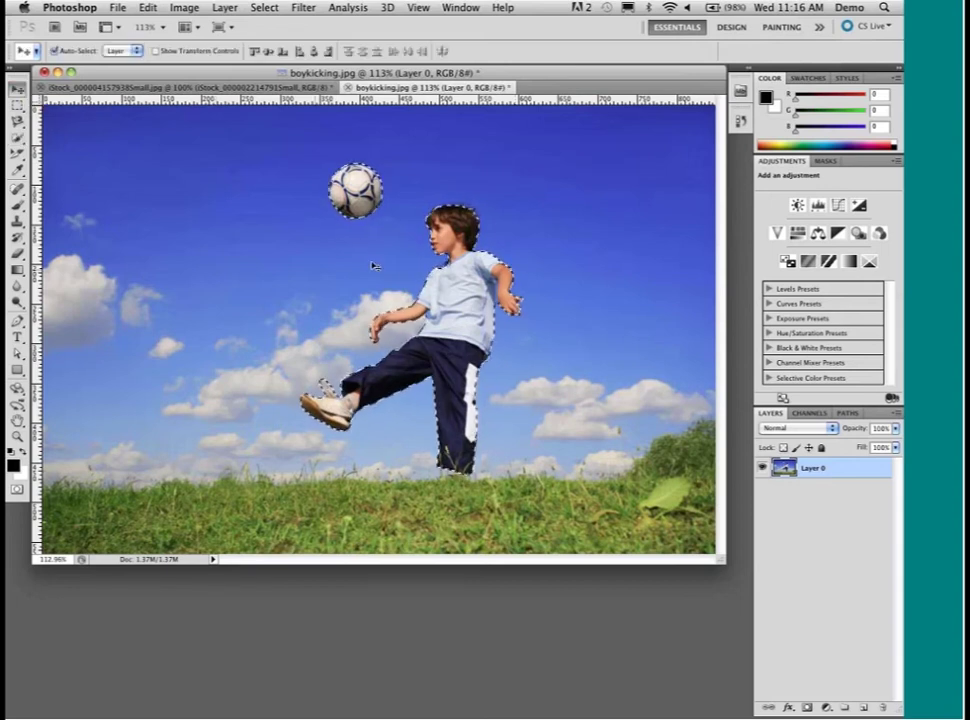
key(Delete)
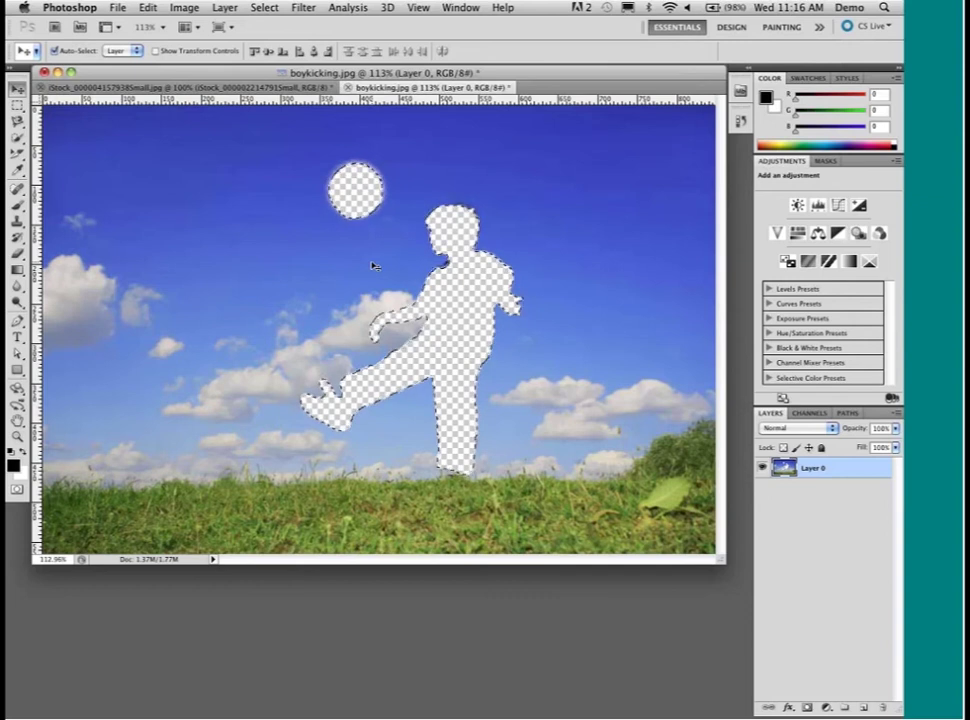
key(super+z)
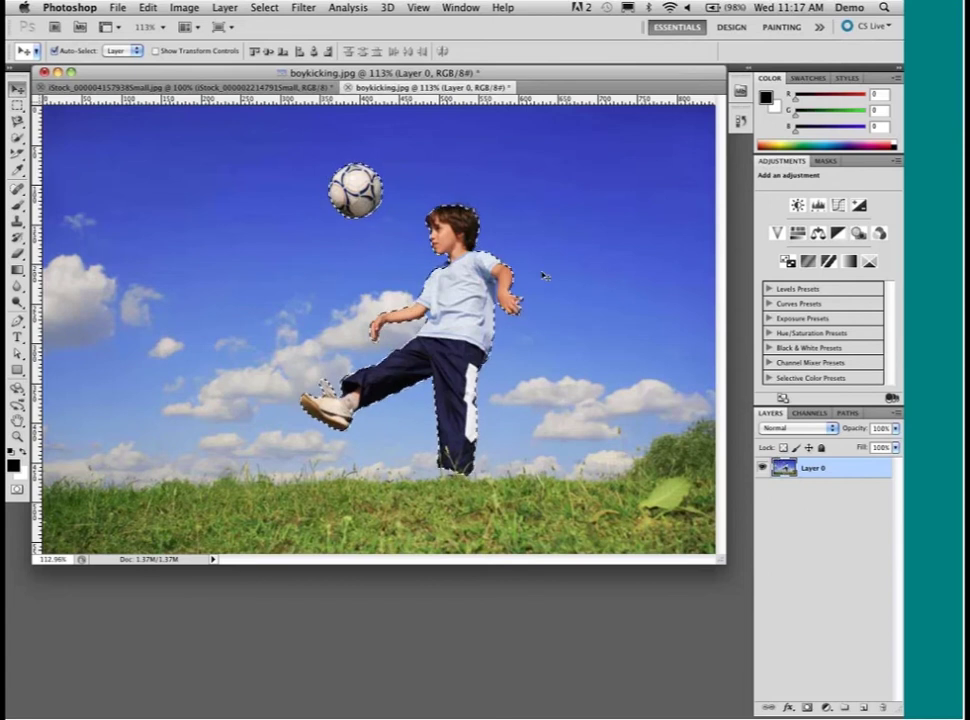
- Convert Layer 0 back into the Background layer
click(224, 7)
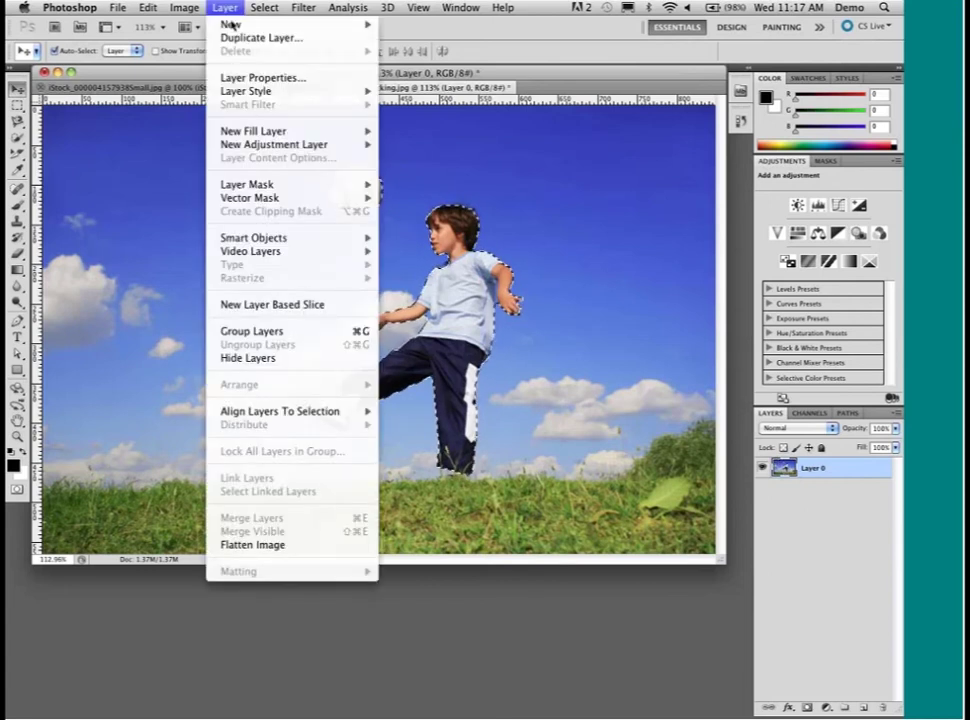
mouse_move(235, 24)
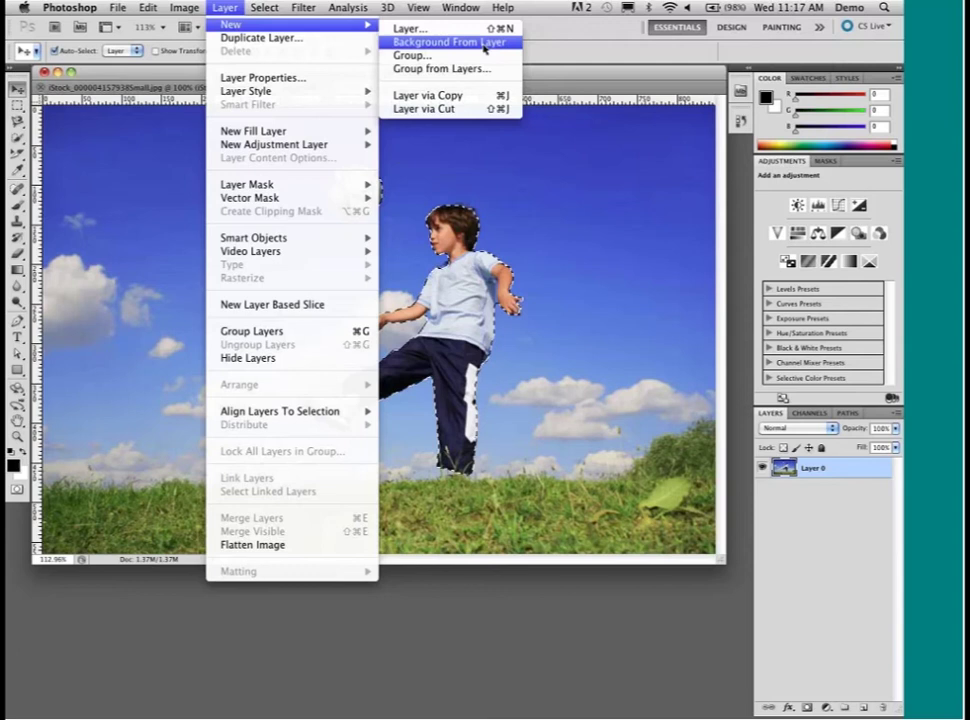
click(449, 42)
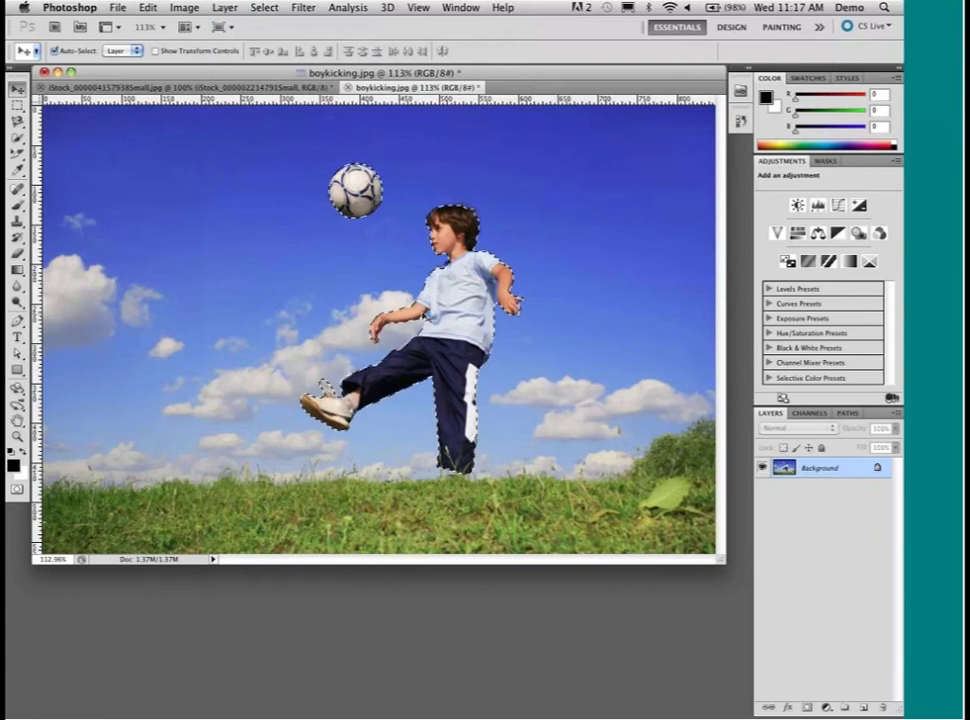
- Inspect the selection edge around the boy's hand, and expand the whole selection by 5 pixels
scroll(355, 294, up, 1)
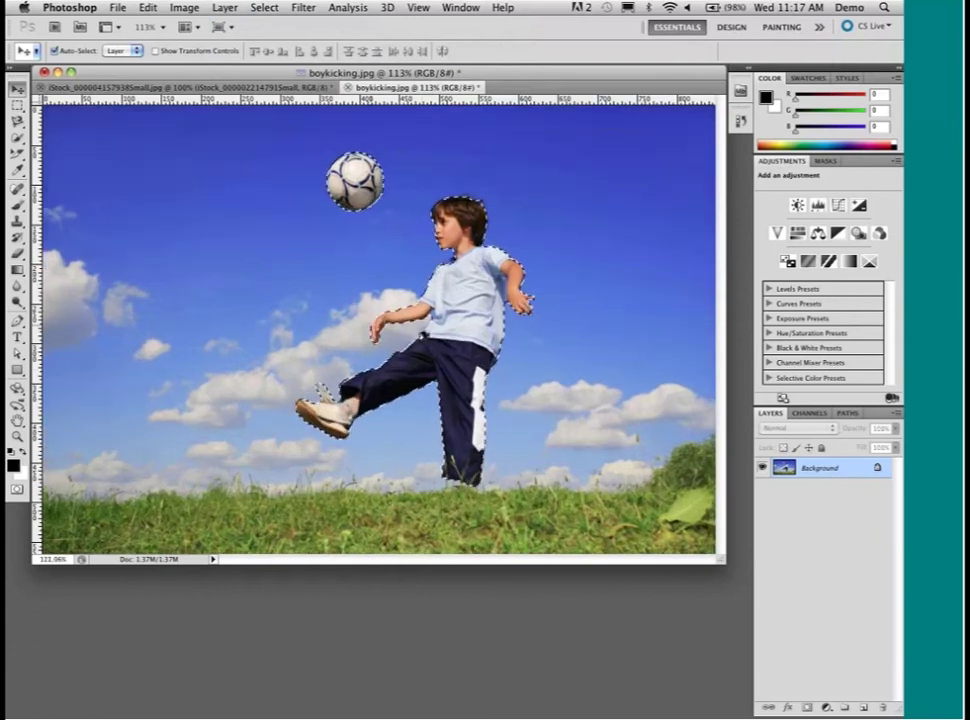
scroll(423, 335, up, 3)
scroll(423, 335, up, 2)
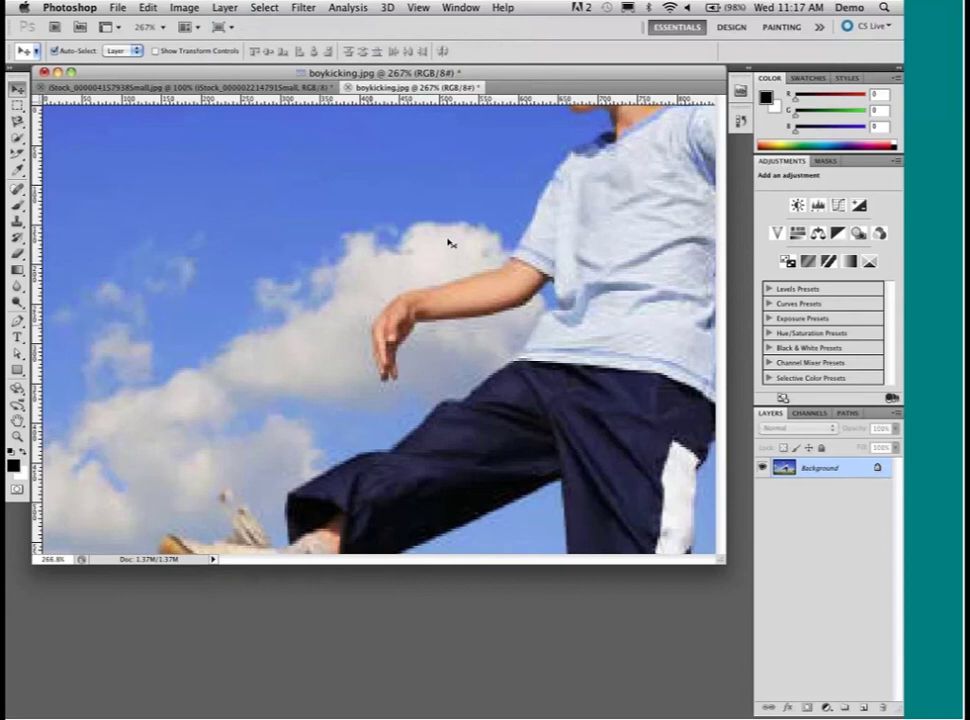
scroll(451, 243, up, 5)
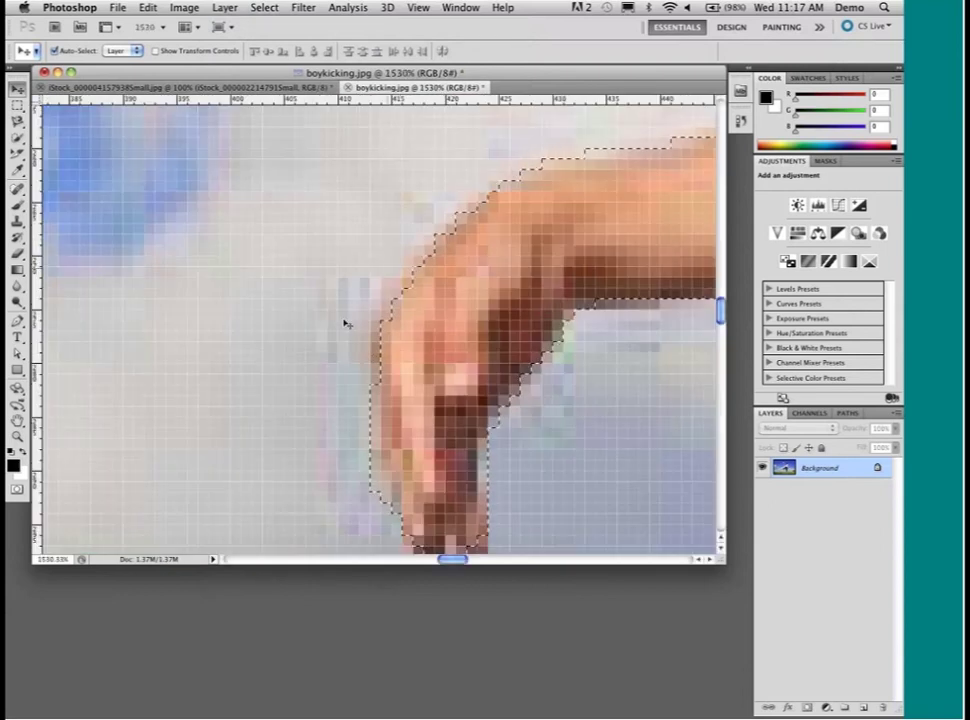
scroll(418, 242, down, 5)
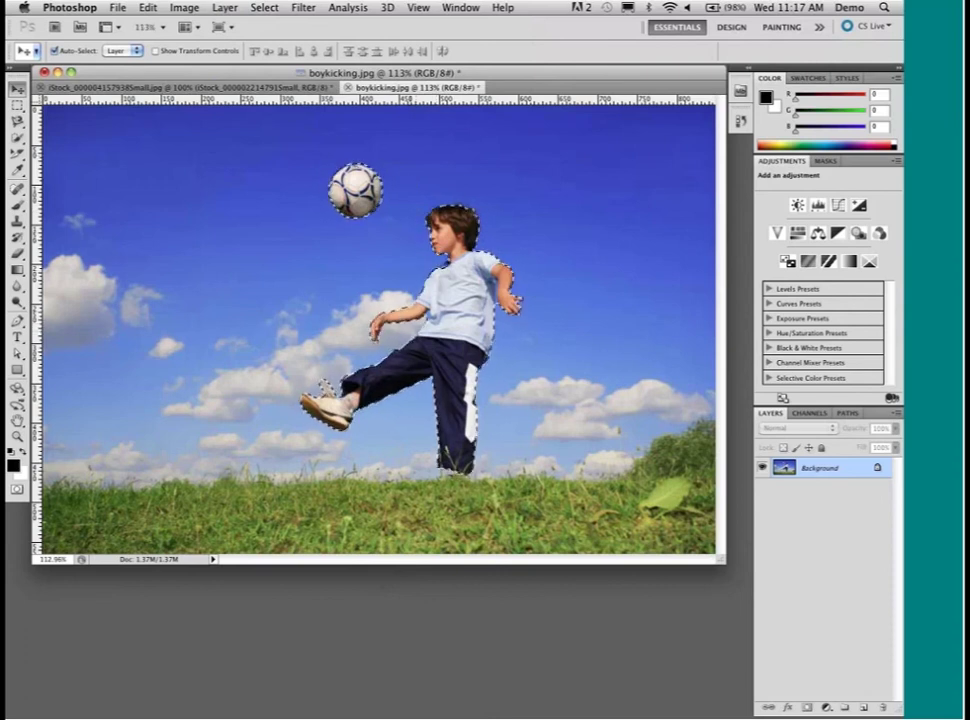
click(264, 7)
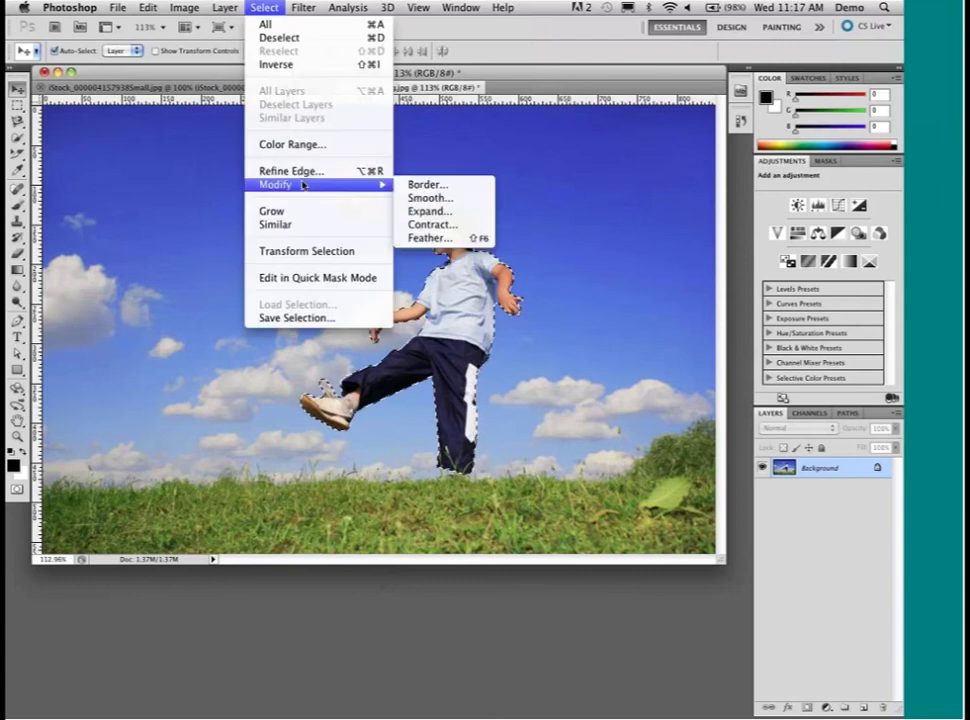
click(304, 175)
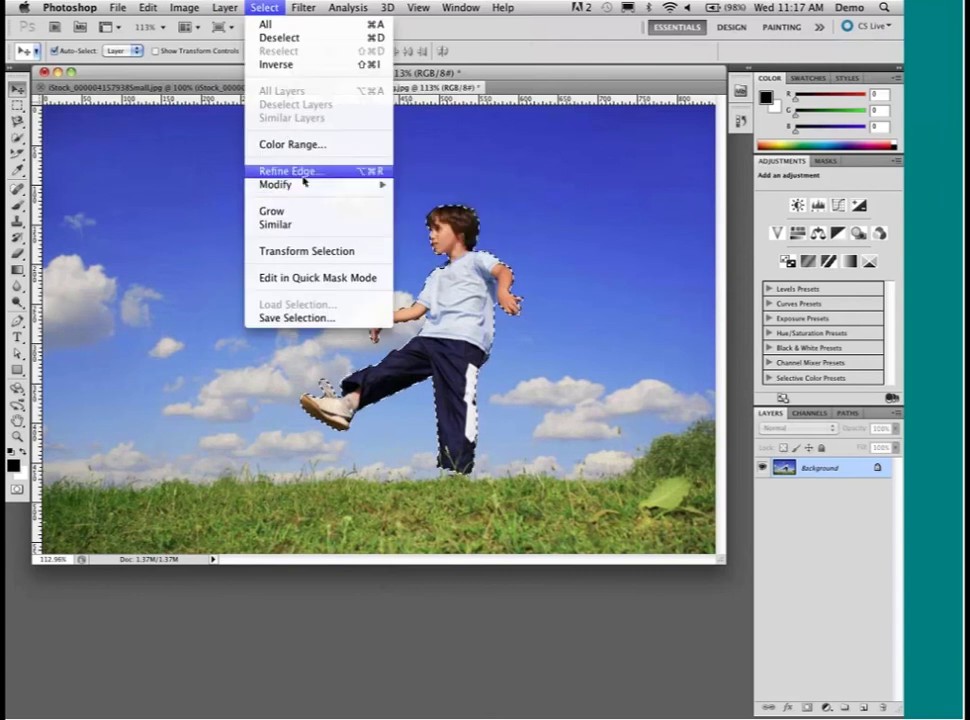
mouse_move(306, 187)
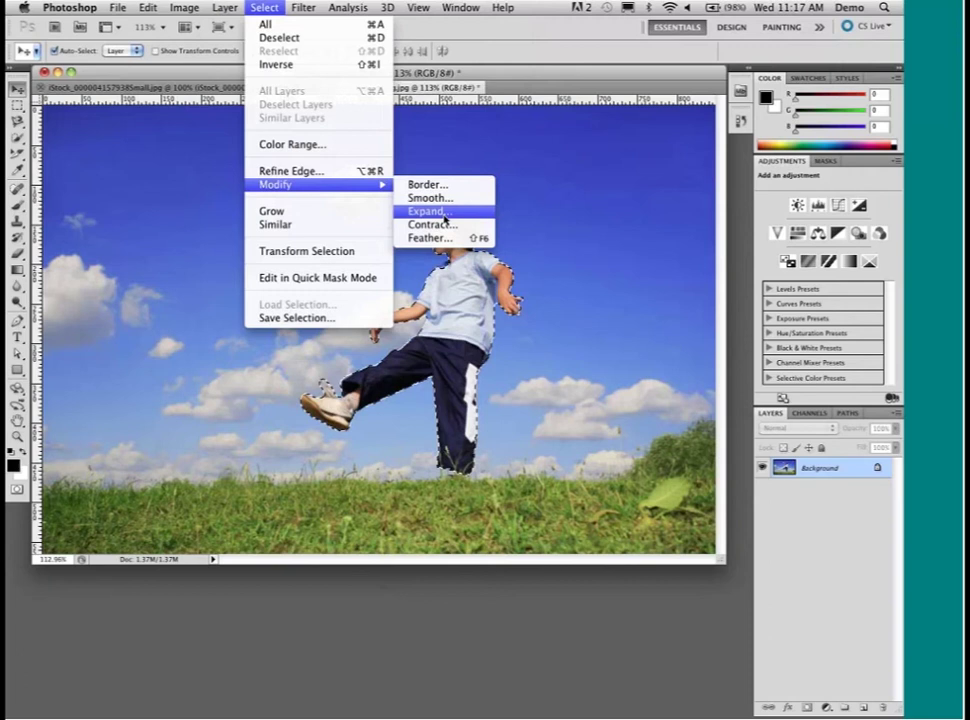
click(445, 219)
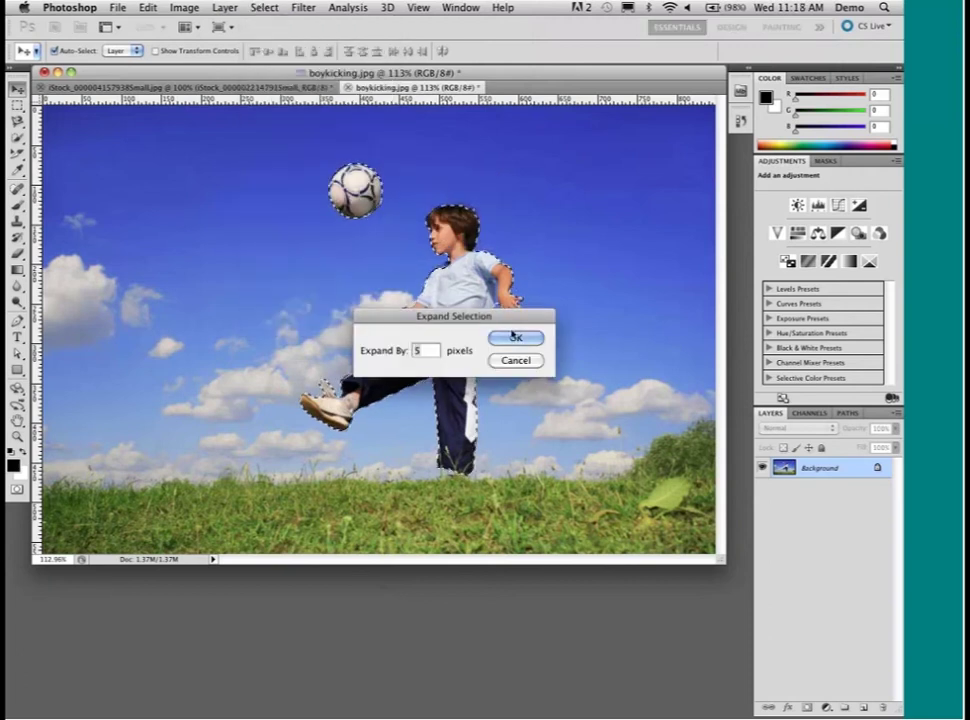
double_click(430, 350)
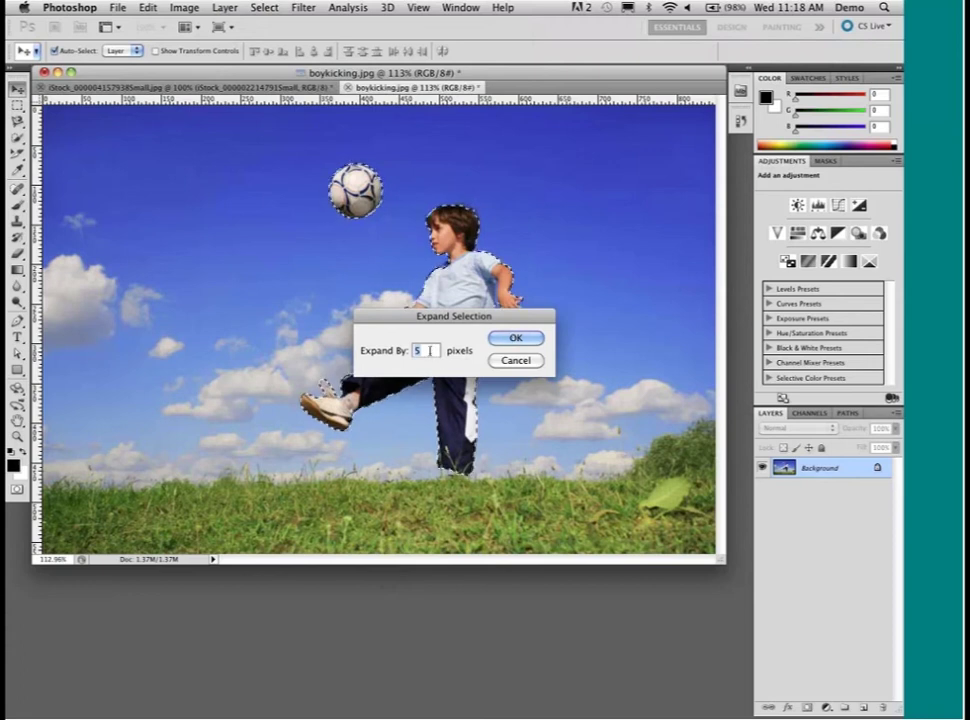
click(496, 343)
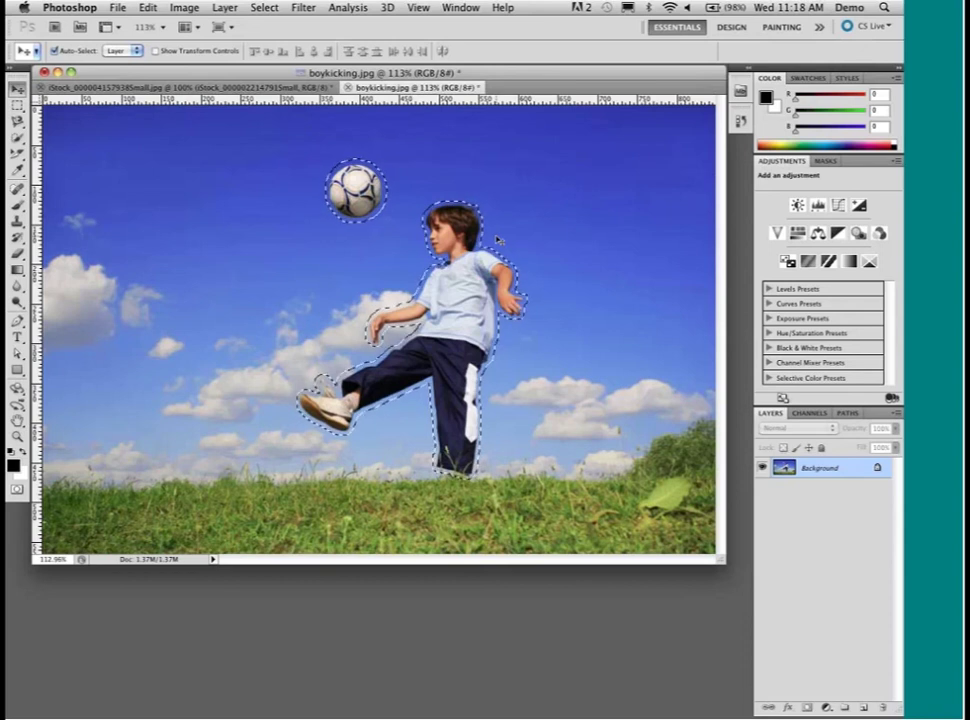
- Copy the selected boy and ball to a new layer, and check the cutout by temporarily hiding the Background
key(ctrl+j)
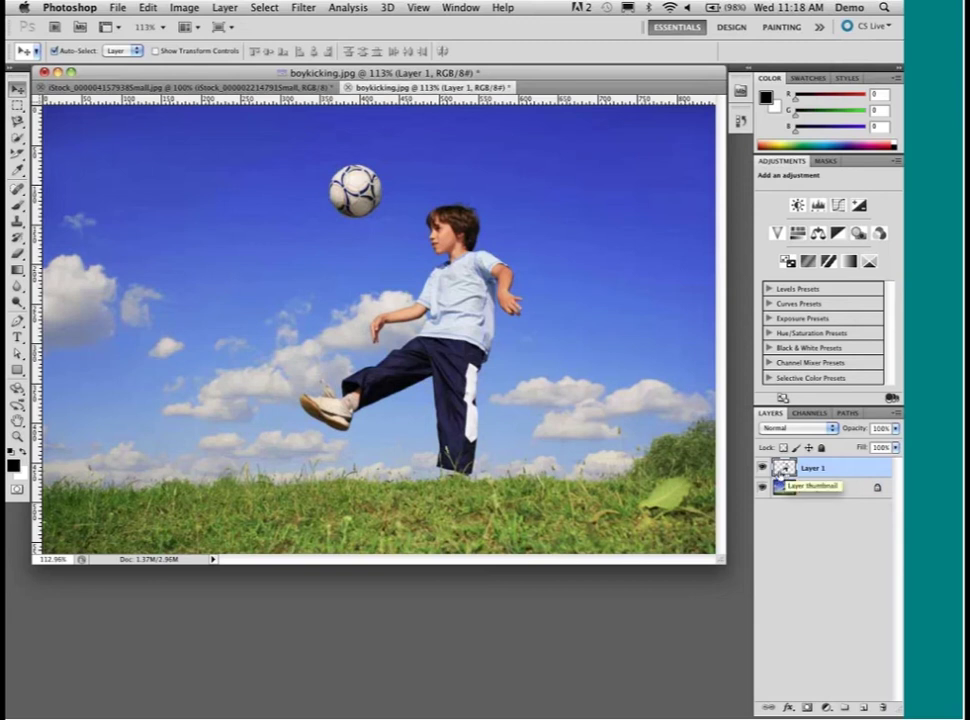
click(762, 487)
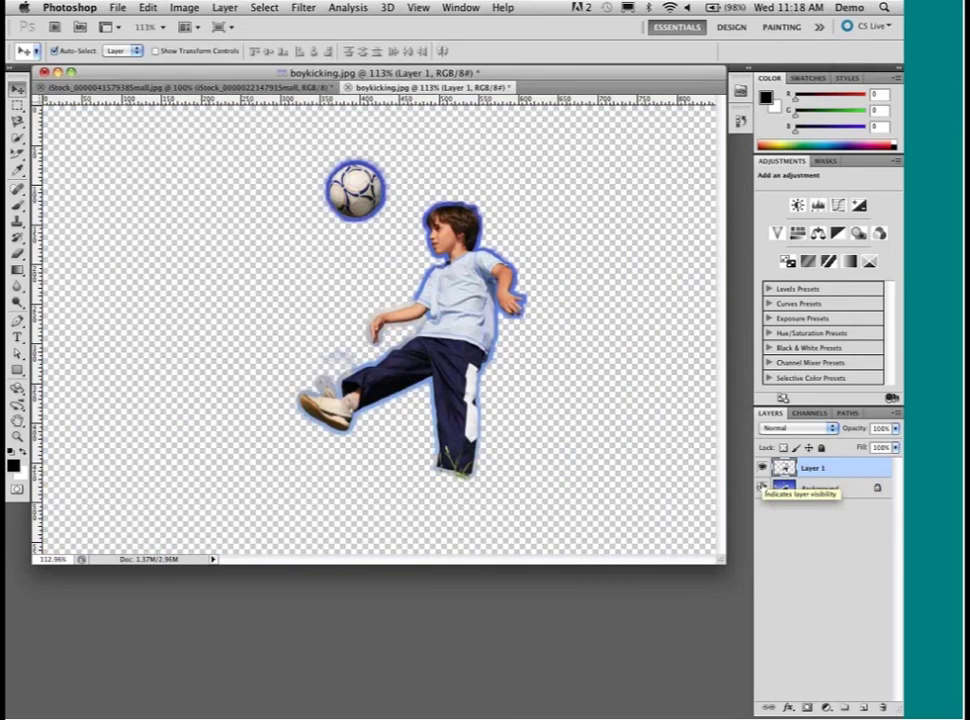
click(762, 487)
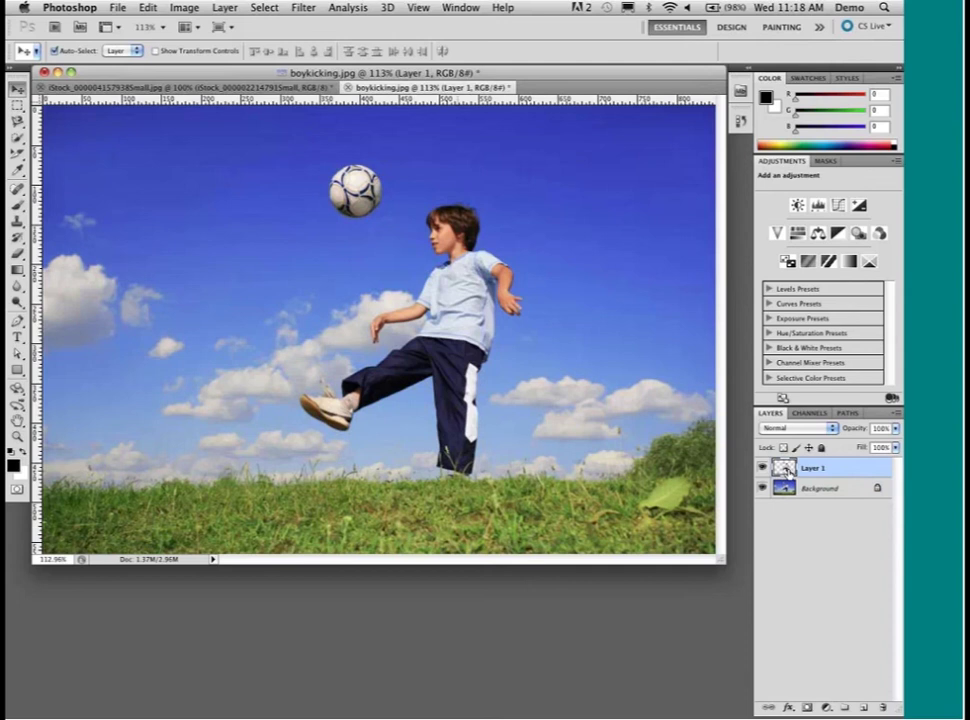
- Load the outline of the boy and ball on Layer 1 as a selection
click(264, 7)
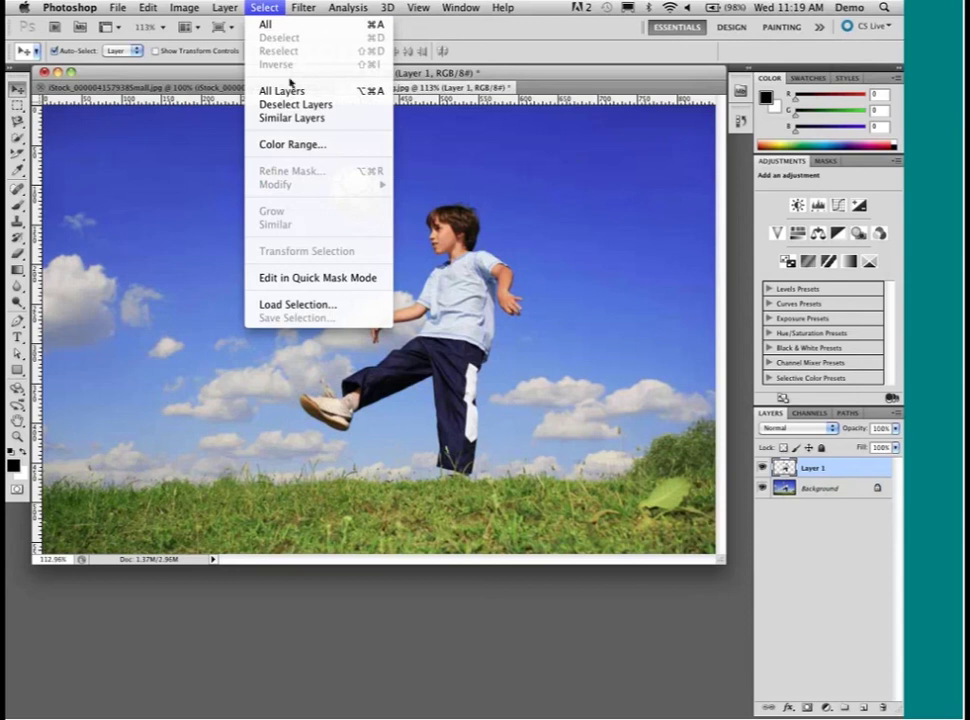
click(291, 90)
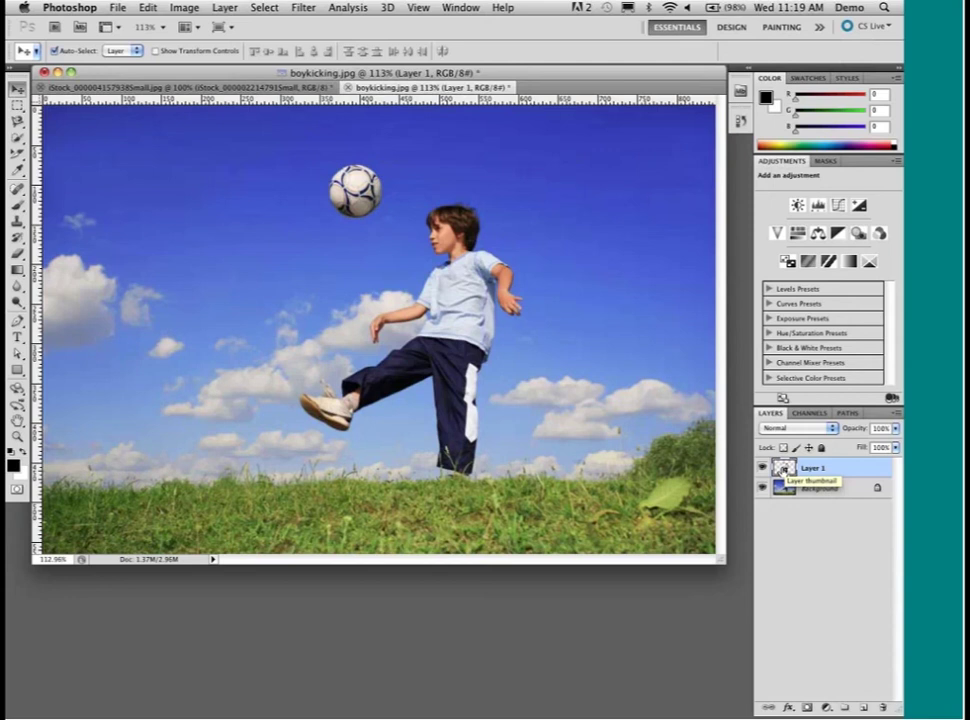
super+click(783, 468)
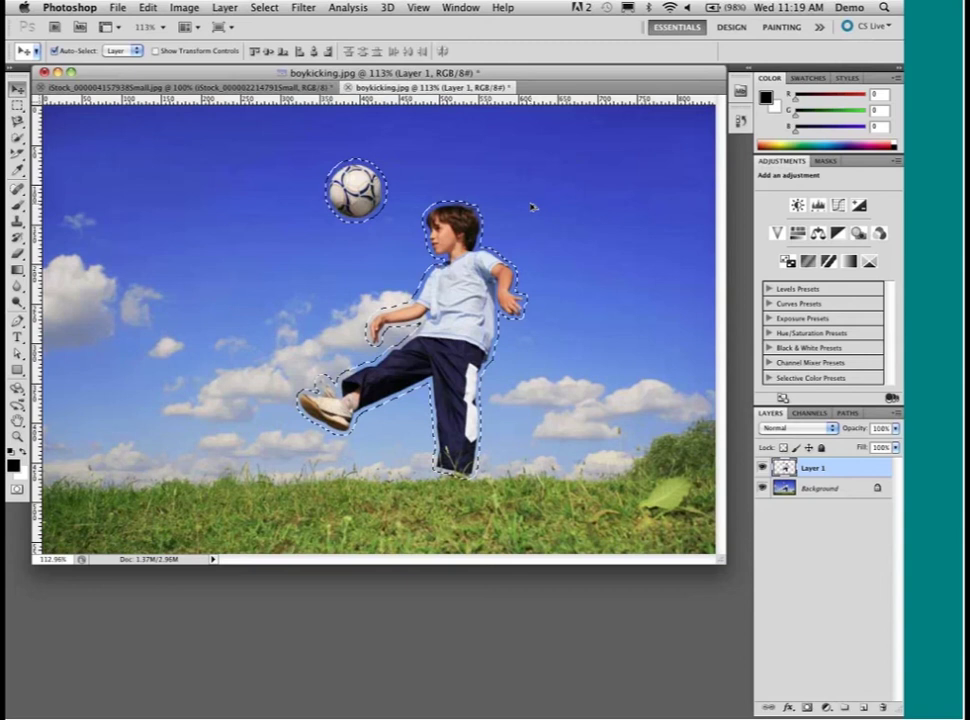
- Switch the active layer back and forth between Layer 1 and the Background, ending on the Background with the selection kept
key(alt+bracketleft)
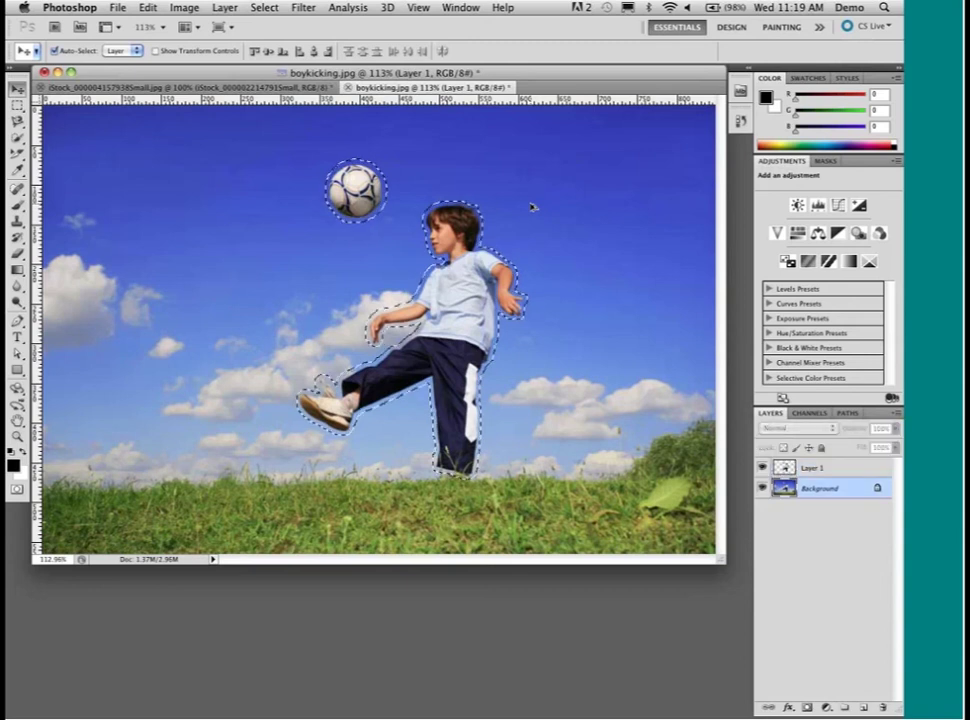
key(alt+bracketright)
key(alt+bracketleft)
key(alt+bracketright)
key(alt+bracketleft)
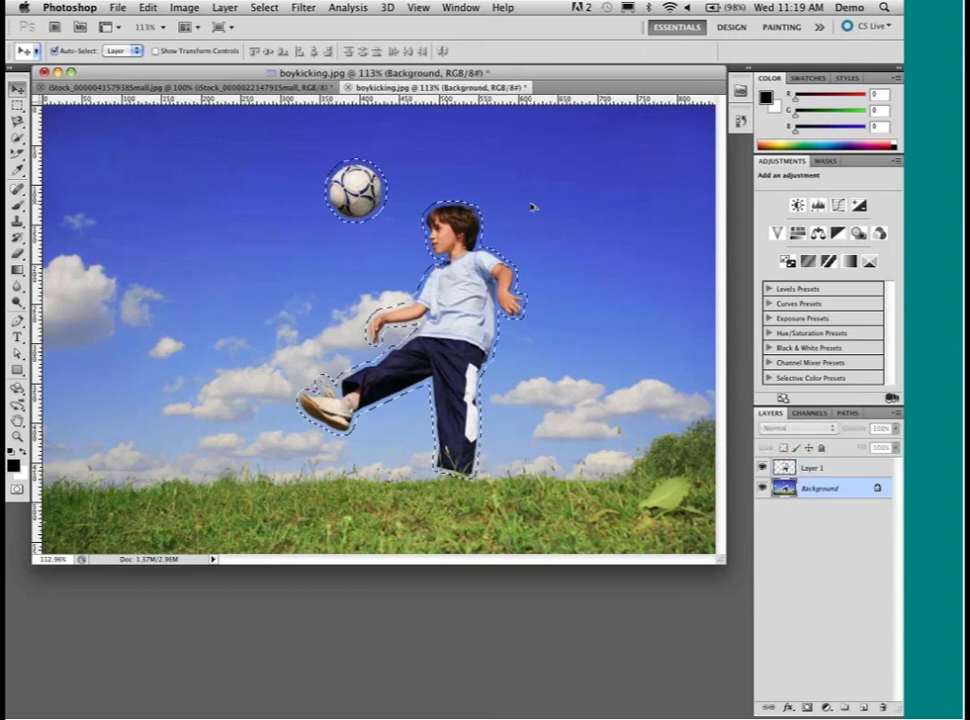
key(alt+bracketright)
key(alt+bracketleft)
key(alt+bracketright)
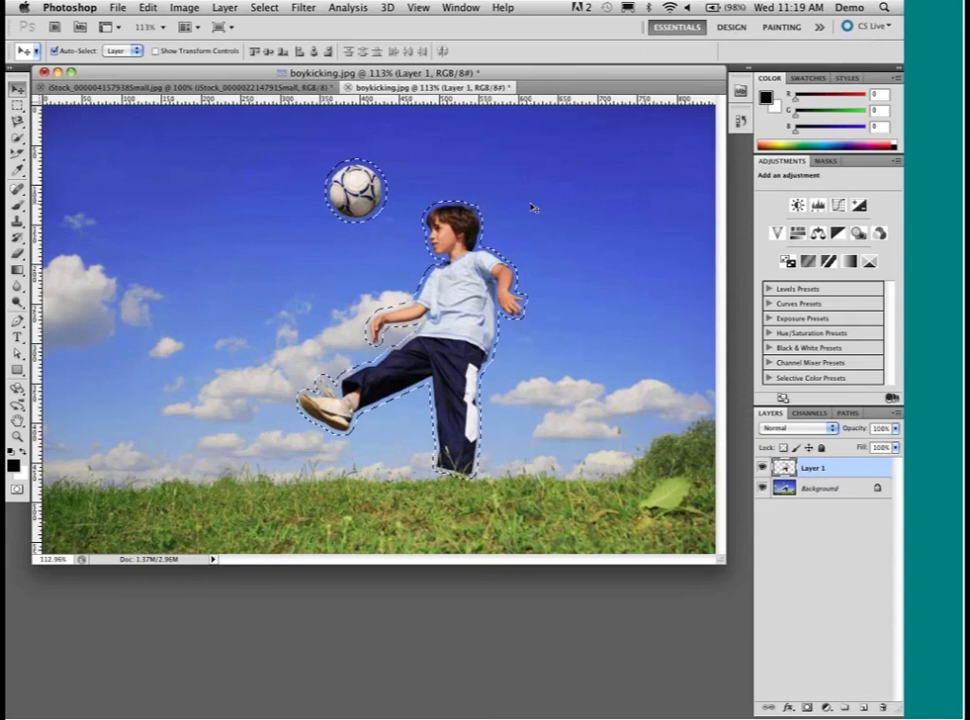
key(alt+bracketleft)
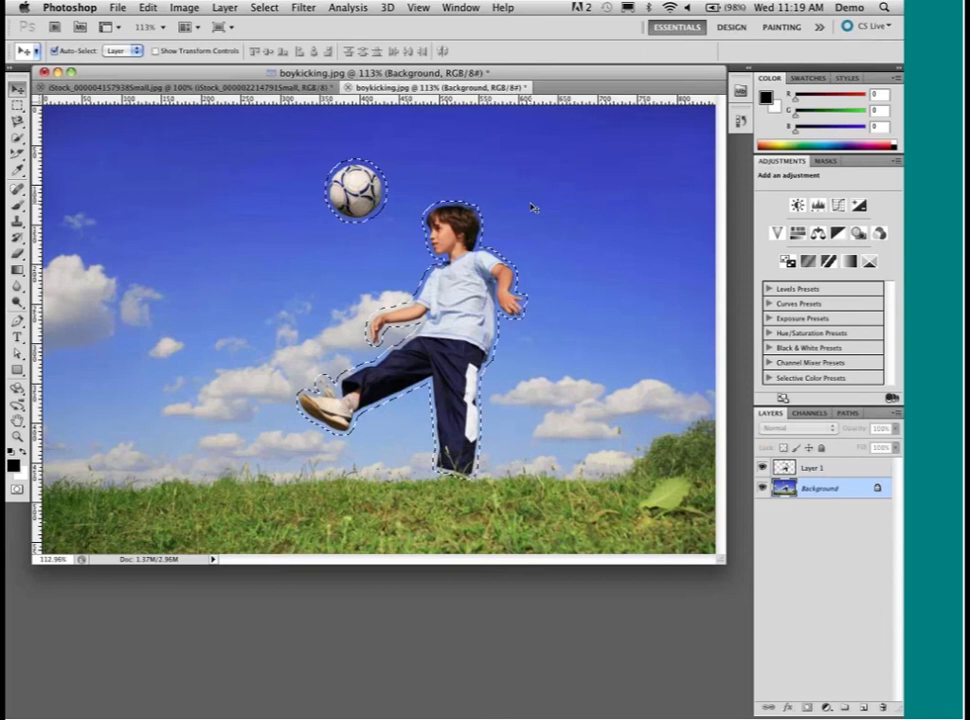
- Fill the selected boy and ball area of the Background with Content-Aware, deselect, and check the fill by temporarily hiding Layer 1
key(shift+BackSpace)
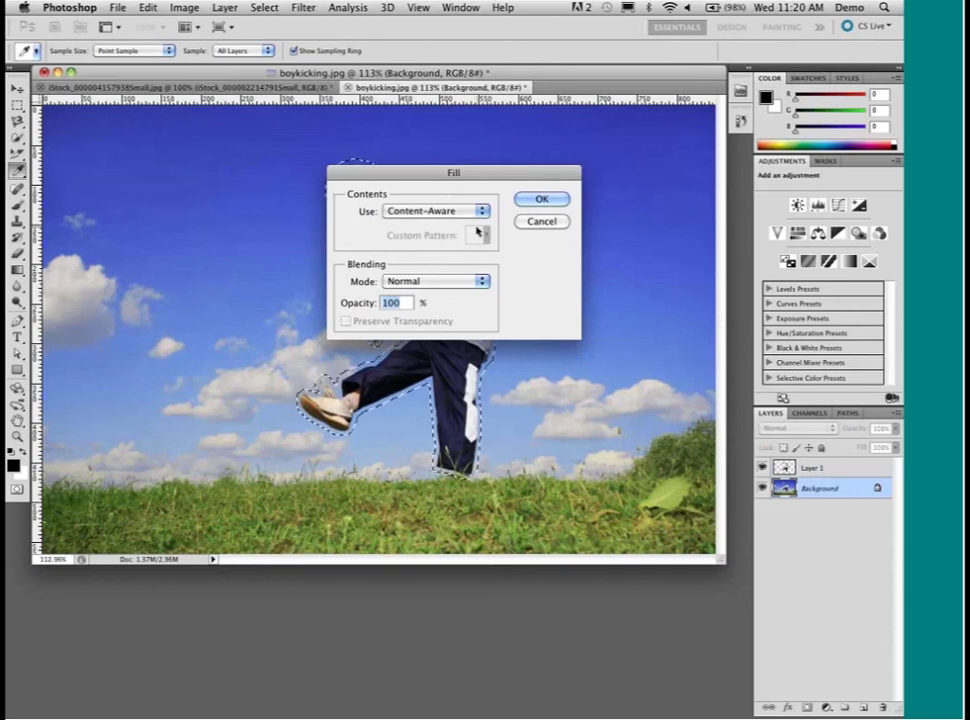
click(480, 211)
click(470, 211)
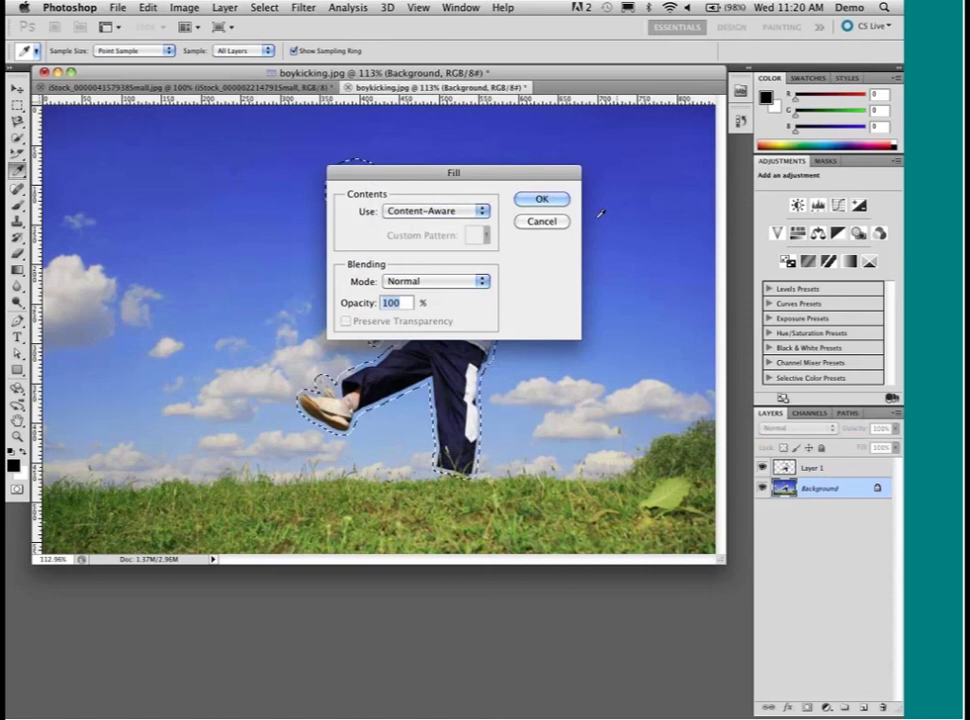
key(Return)
key(v)
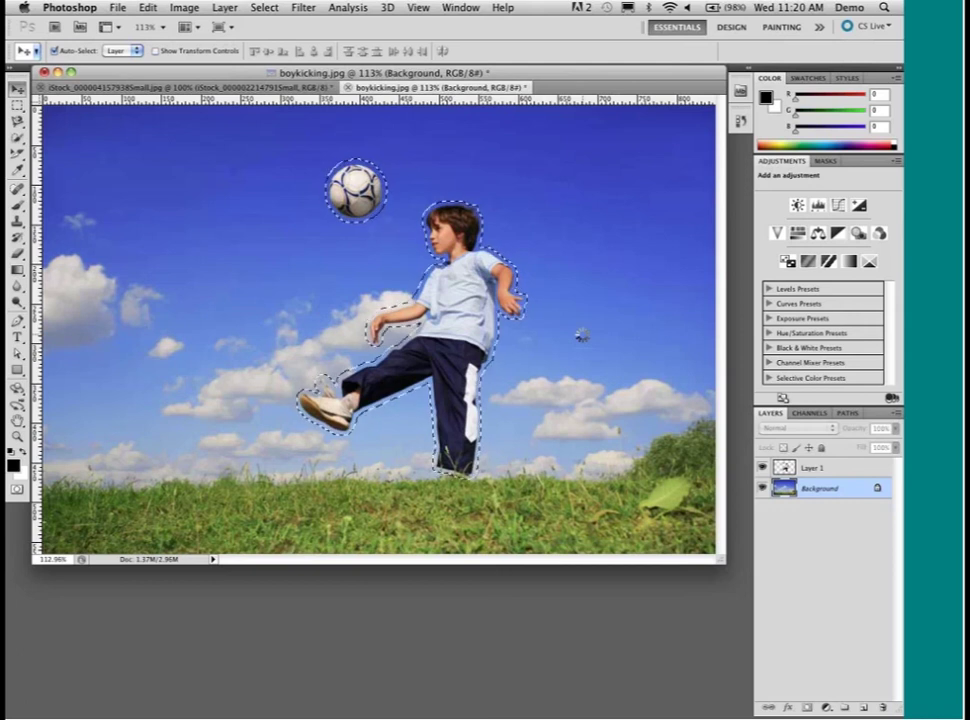
key(ctrl+d)
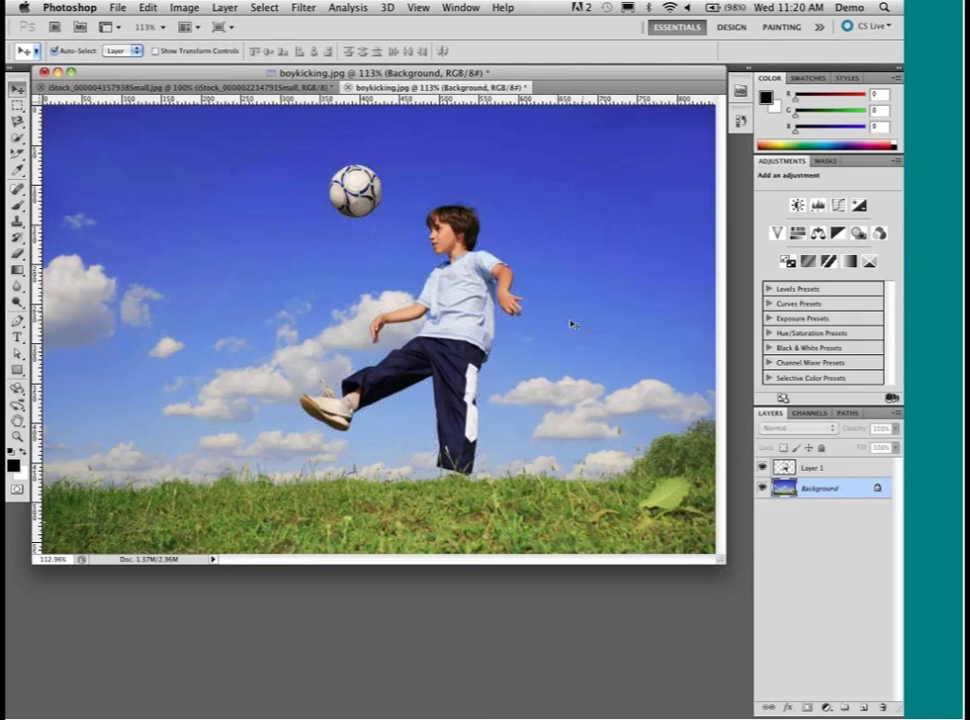
click(762, 467)
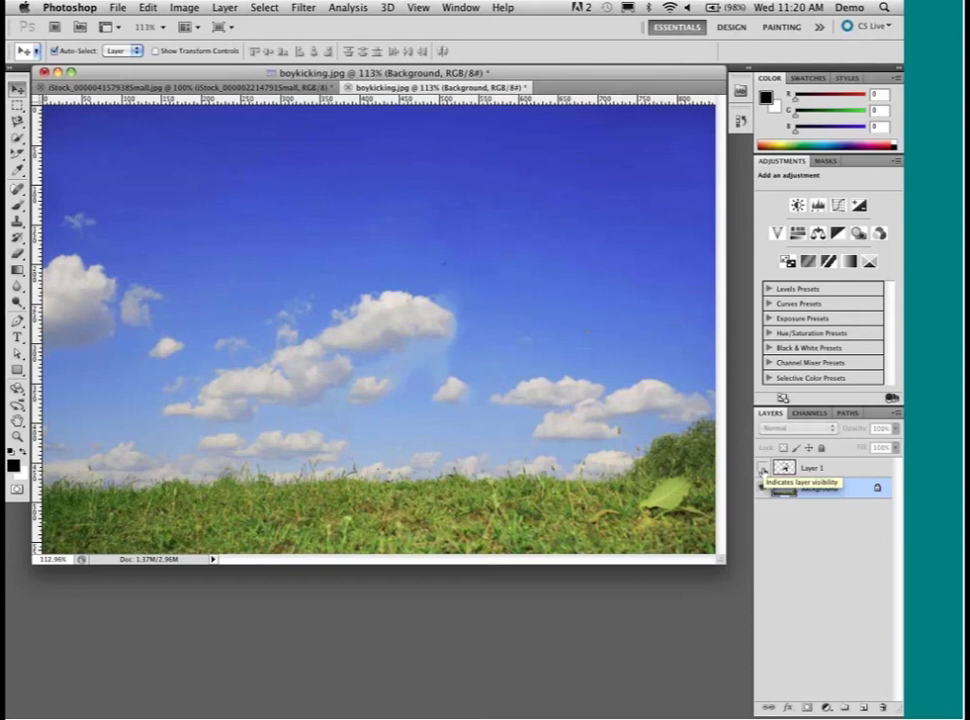
click(762, 467)
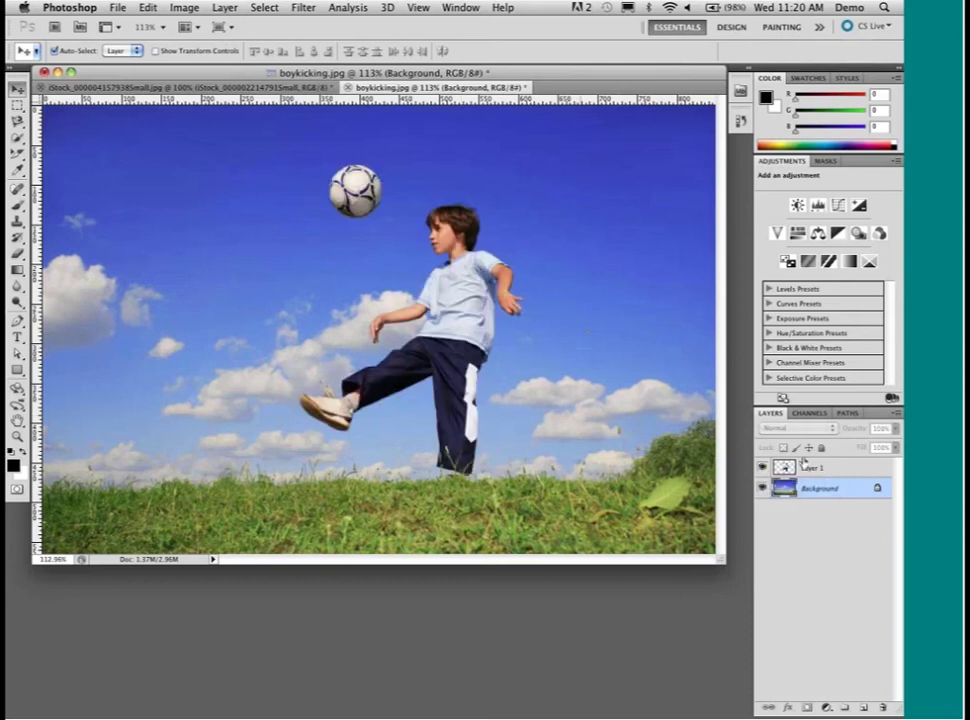
- Make Layer 1 the active layer and bring up the Edit commands for it
click(805, 466)
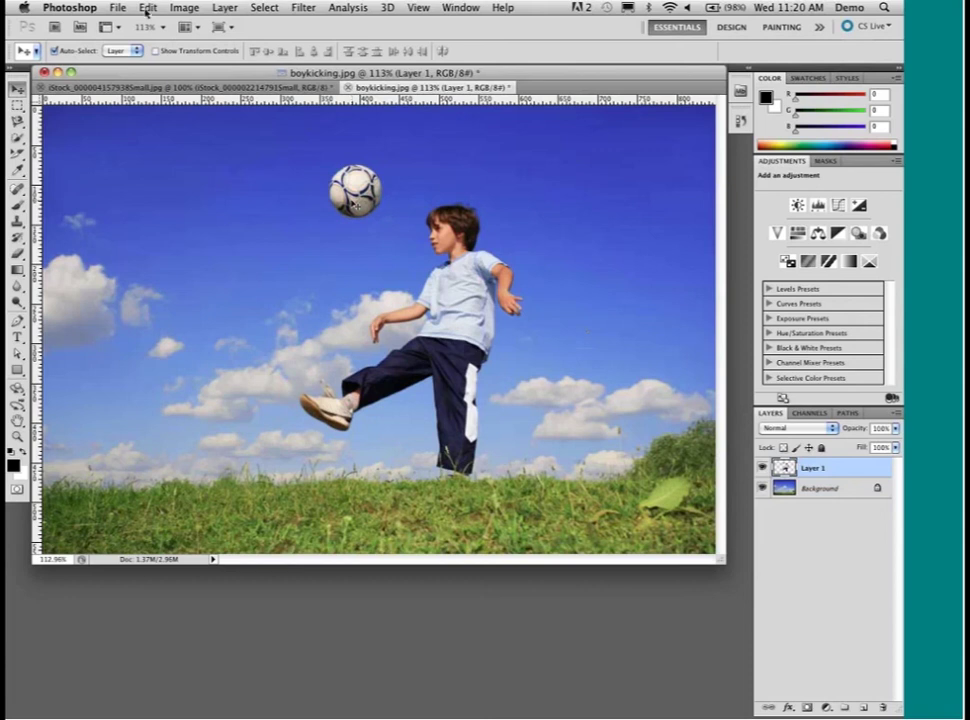
click(147, 9)
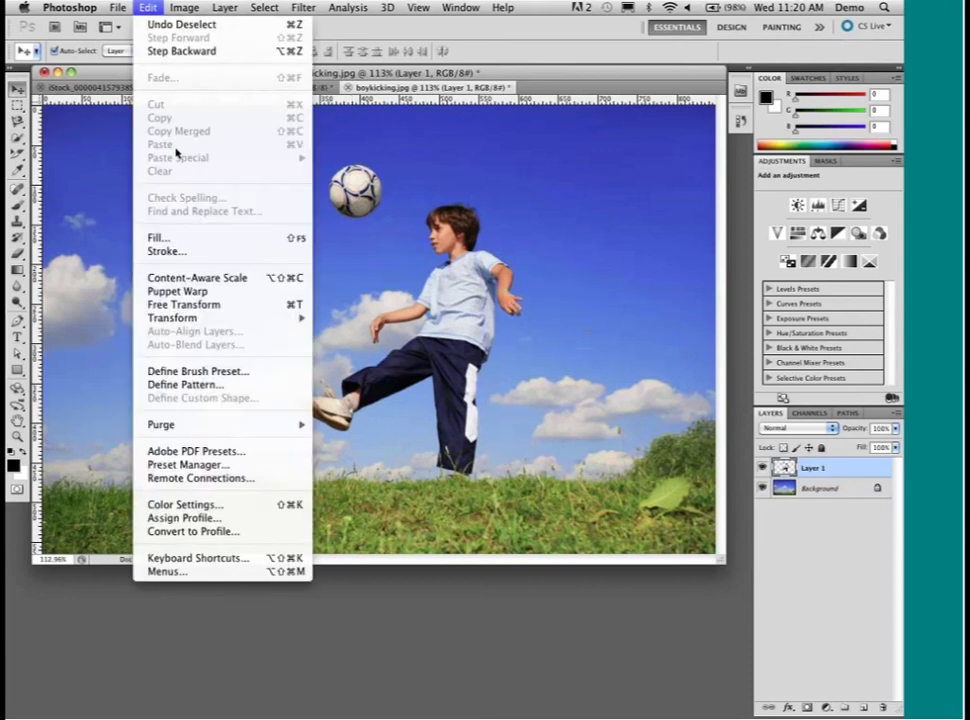